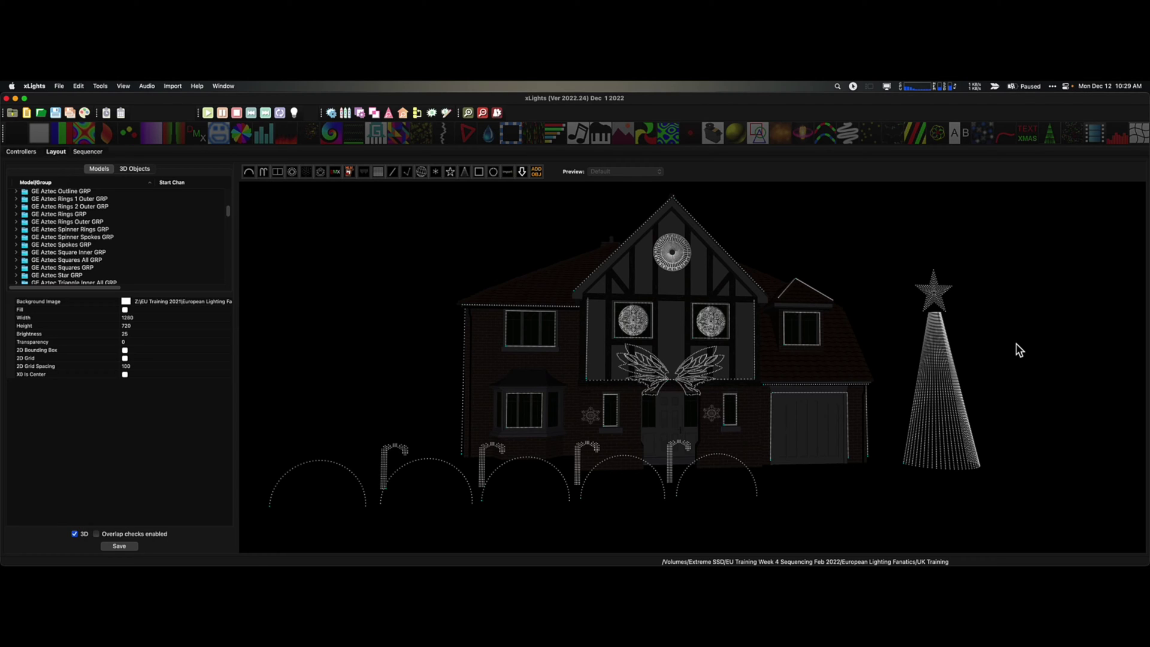
# Step: Select all layout models and start adding them to an existing group, then back out and deselect
pyautogui.scroll(10, 200, 268)
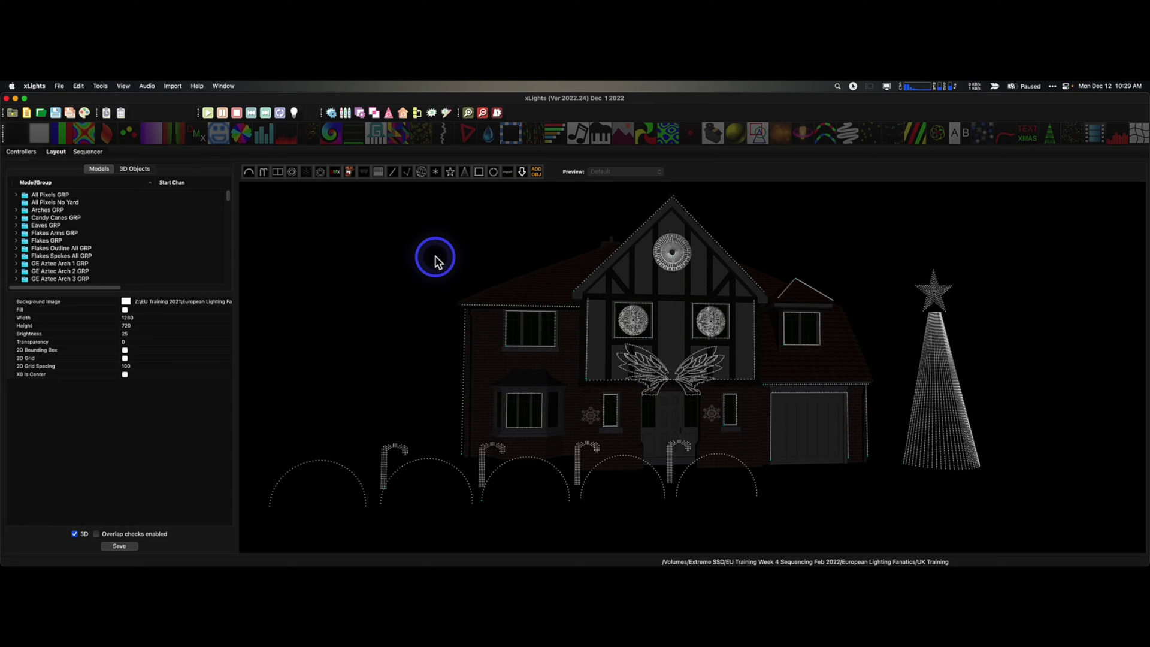
pyautogui.press('super+a')
pyautogui.rightClick(519, 308)
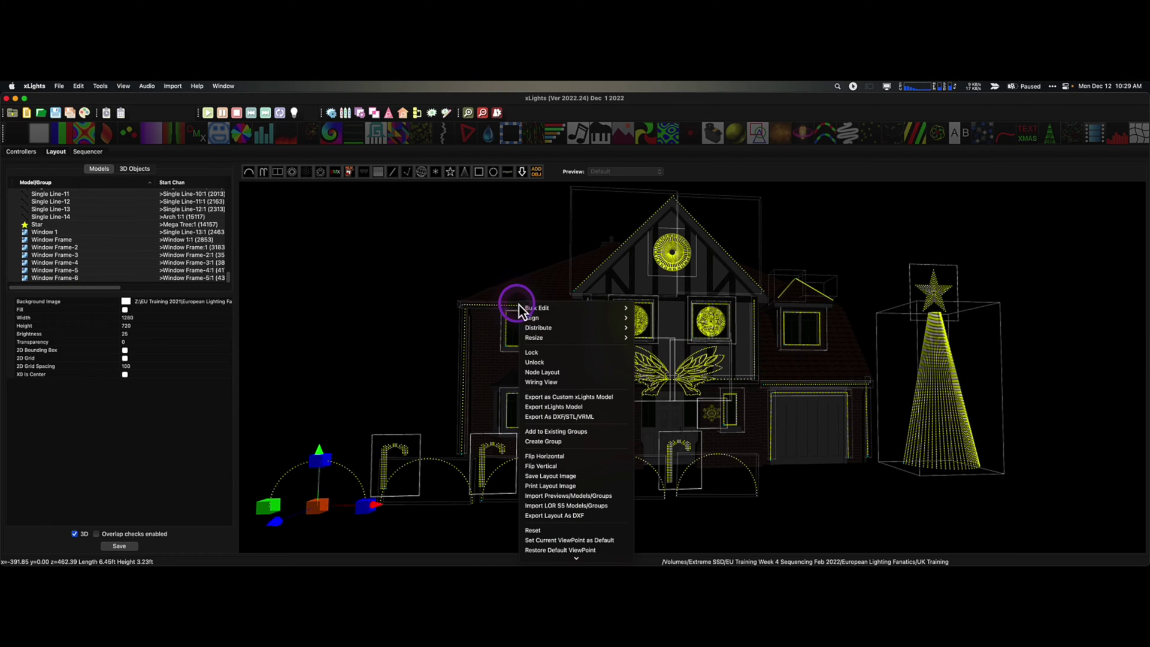
pyautogui.click(552, 362)
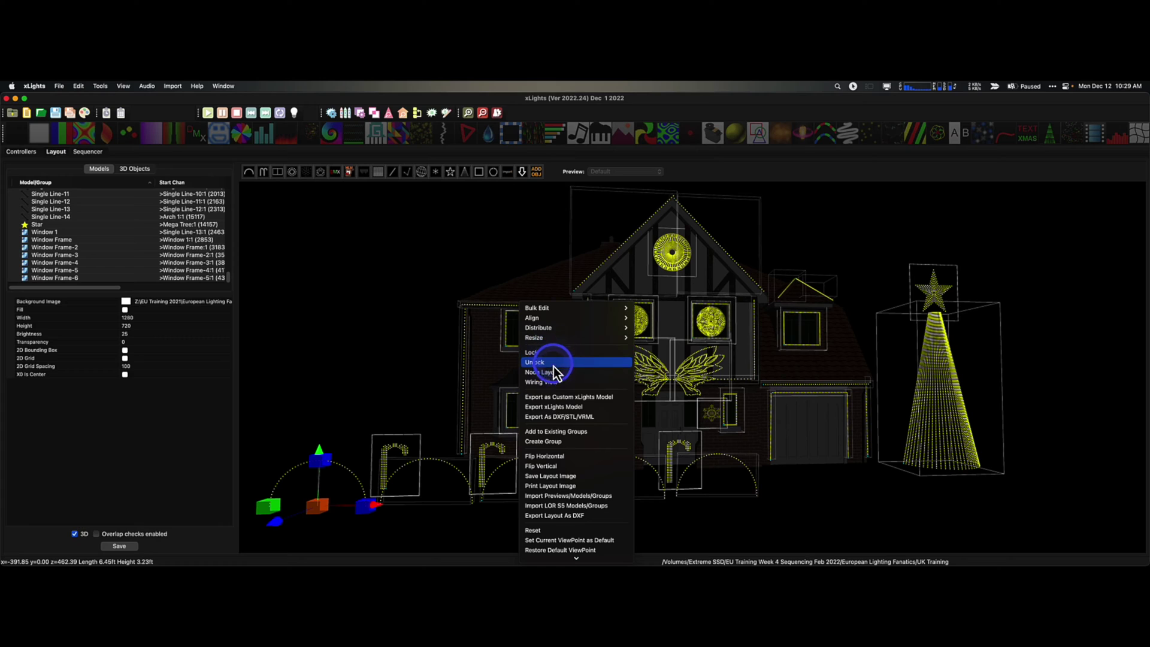
pyautogui.click(566, 434)
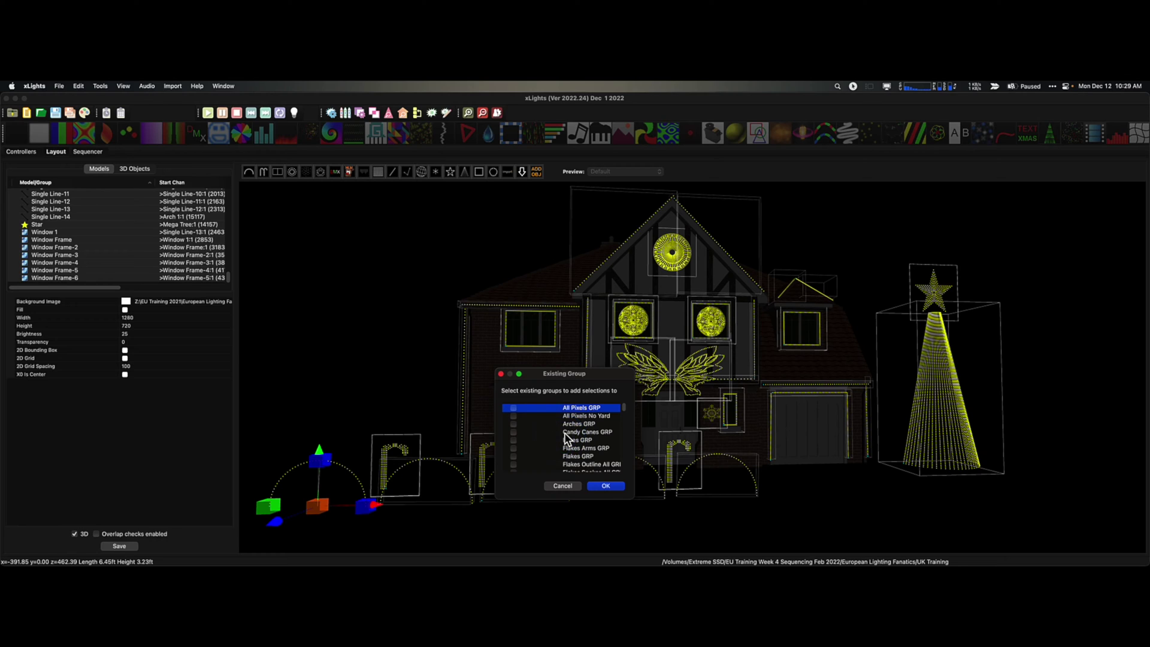
pyautogui.click(569, 486)
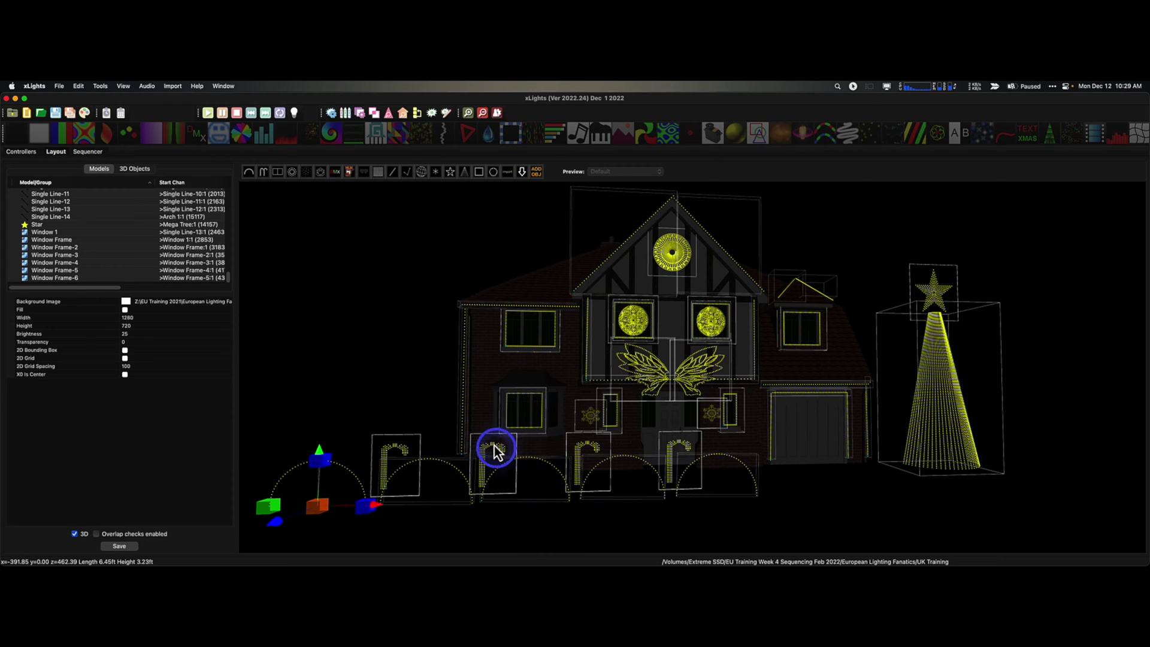
pyautogui.click(419, 390)
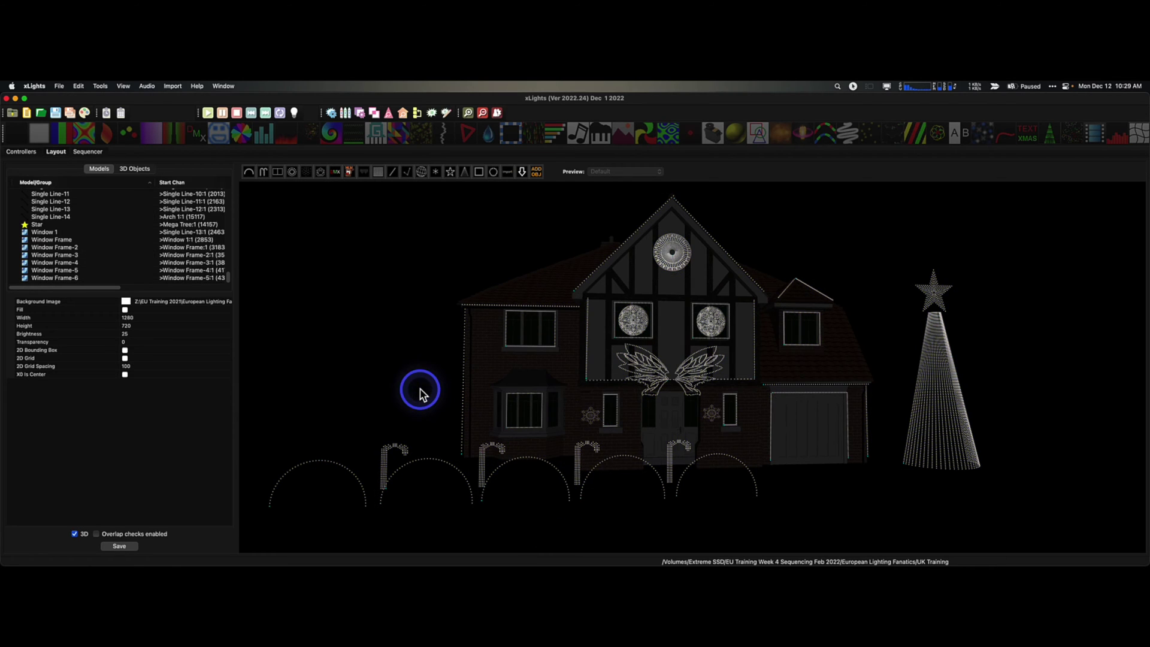
# Step: Inspect the members of All Pixels GRP and the empty All Pixels No Yard group
pyautogui.scroll(10, 197, 242)
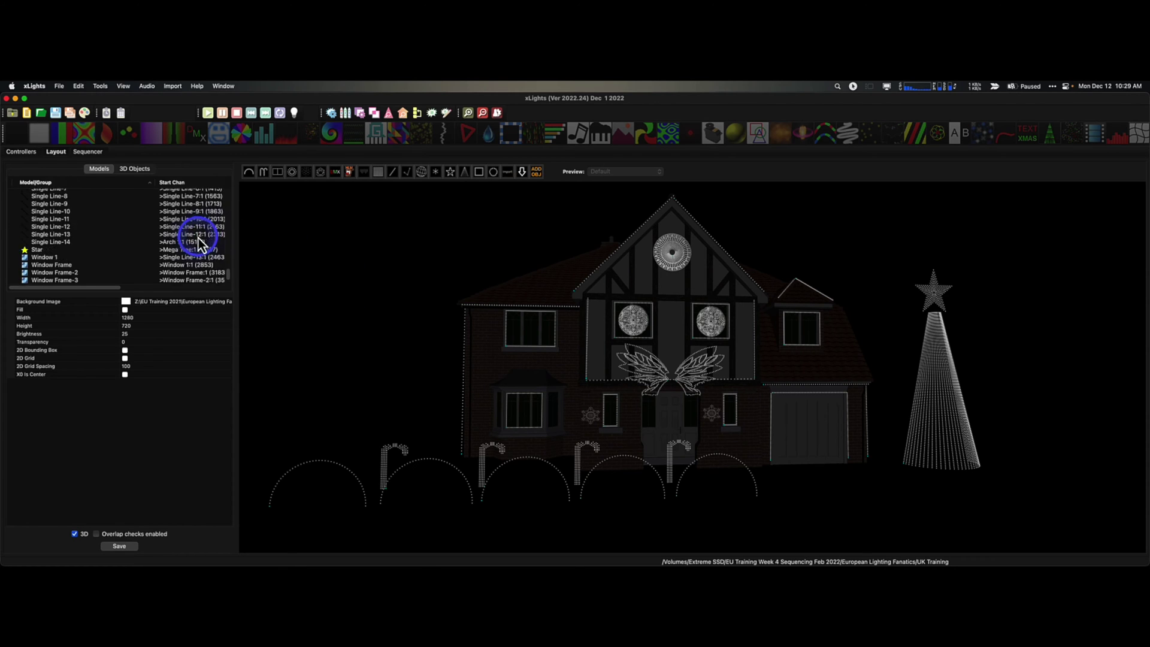
pyautogui.scroll(10, 198, 241)
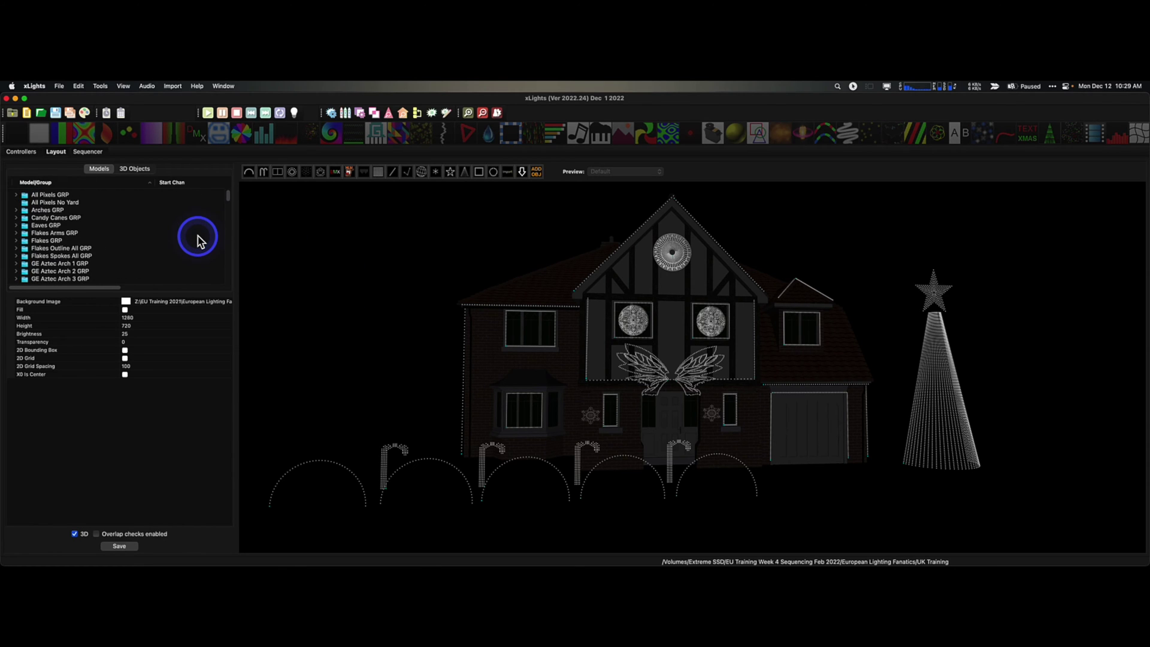
pyautogui.click(64, 195)
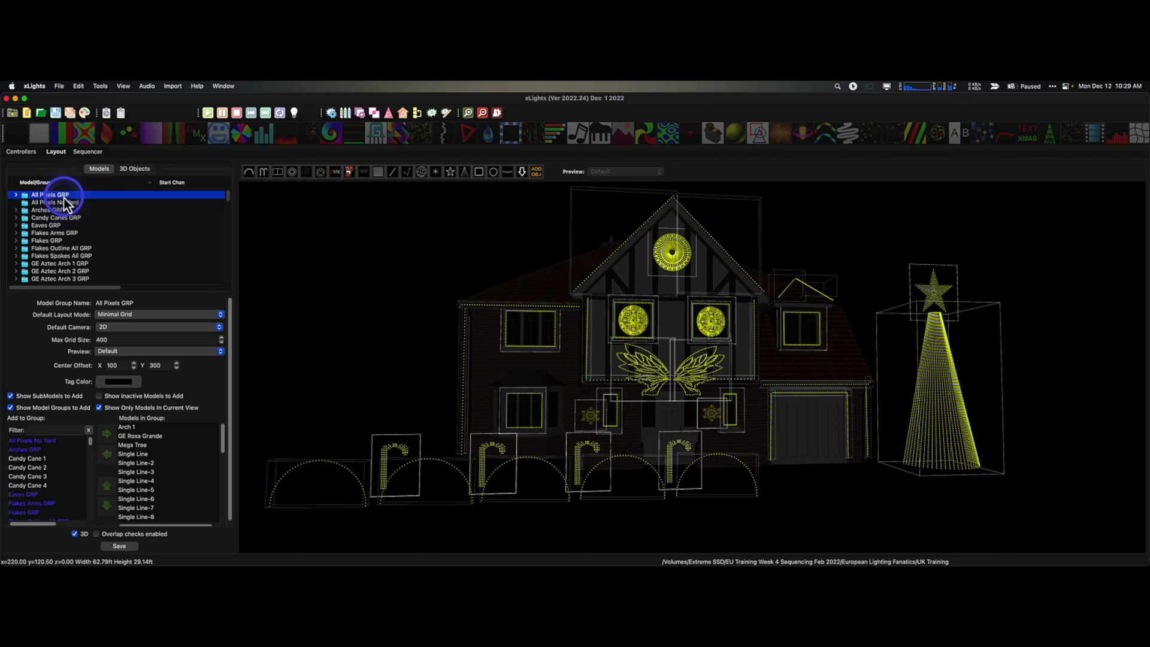
pyautogui.click(64, 203)
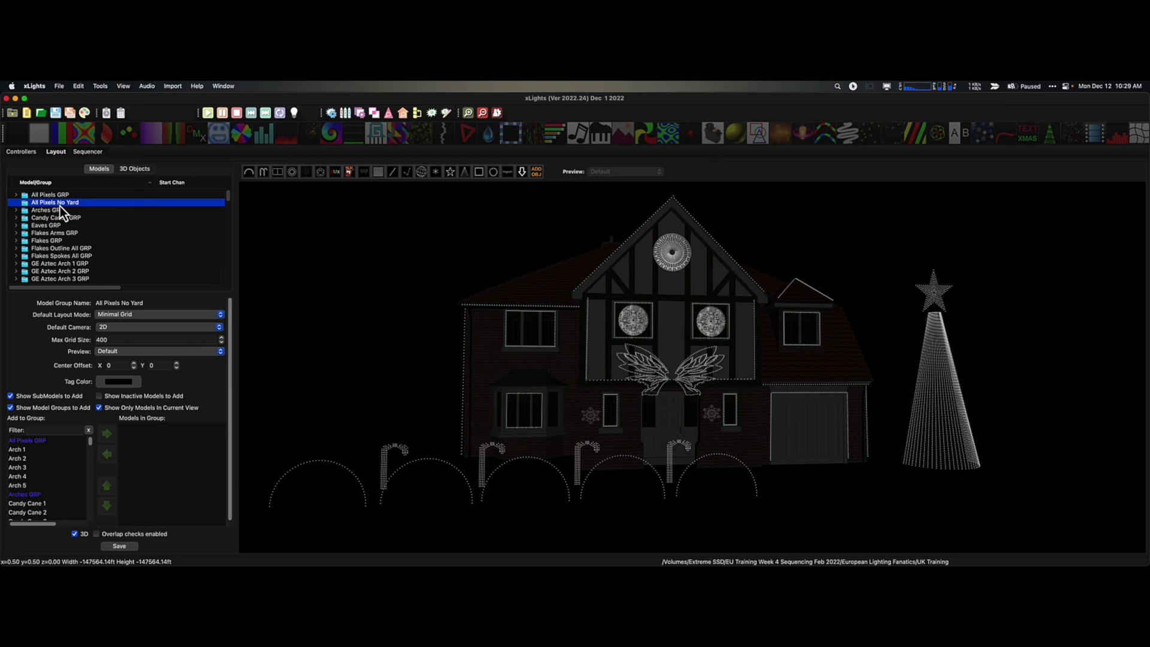
# Step: Check a yard arch, view the layout flat in 2-D, then return to the 3-D house view
pyautogui.click(235, 213)
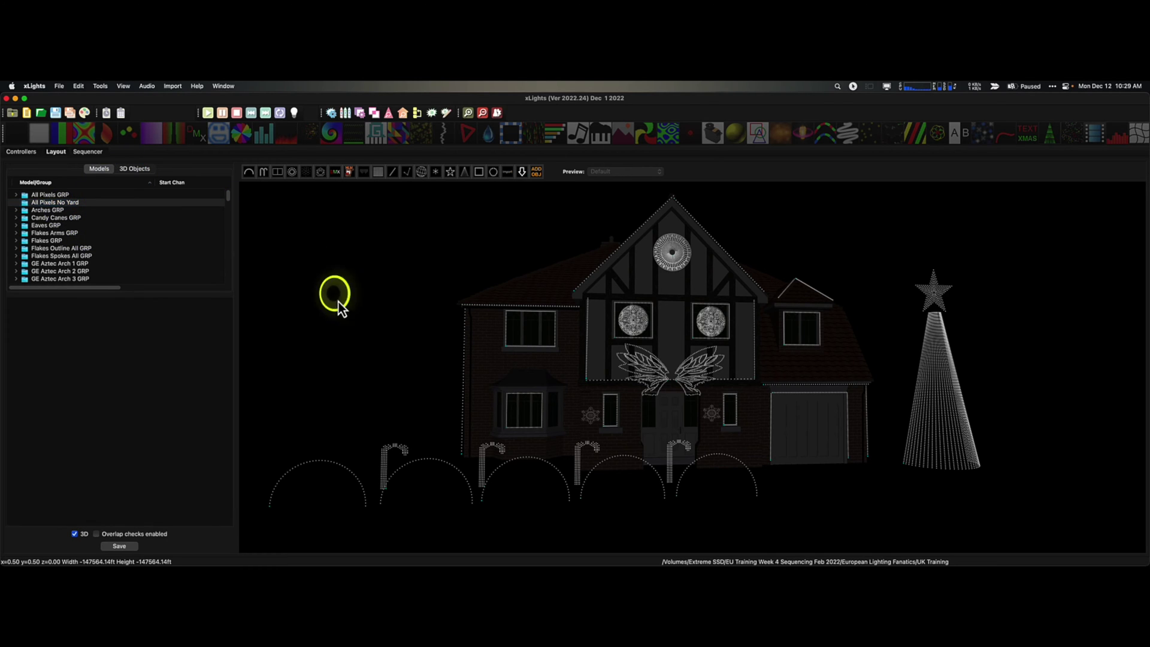
pyautogui.click(819, 500)
pyautogui.click(319, 301)
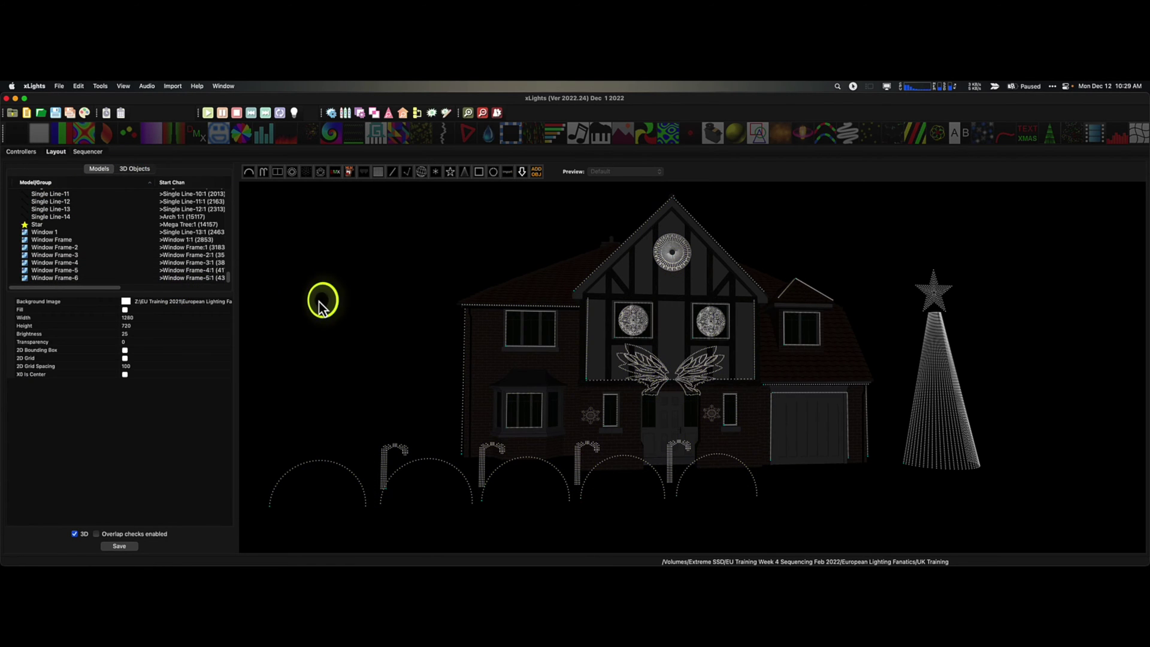
pyautogui.click(74, 534)
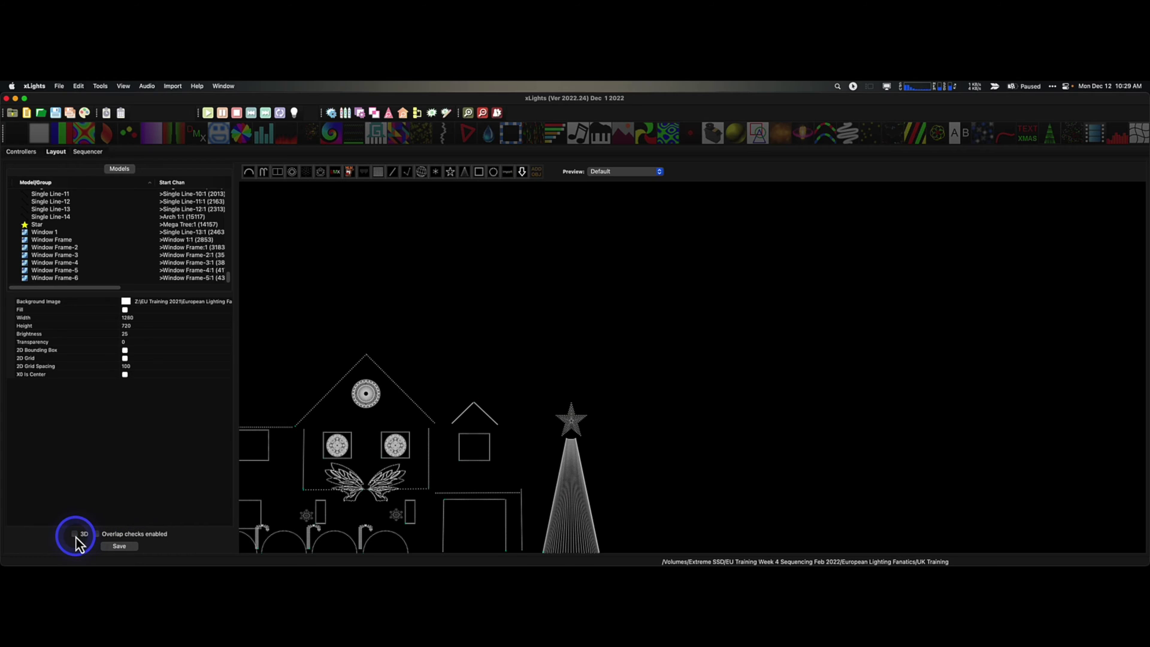
pyautogui.moveTo(539, 327); pyautogui.dragTo(742, 267)
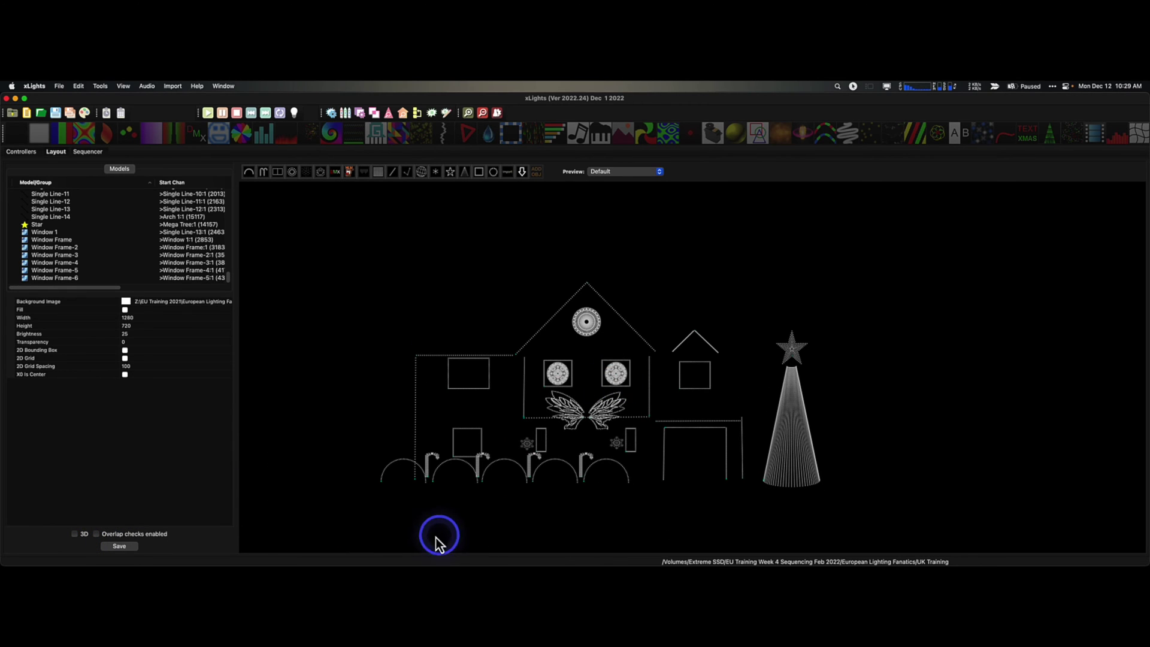
pyautogui.click(74, 534)
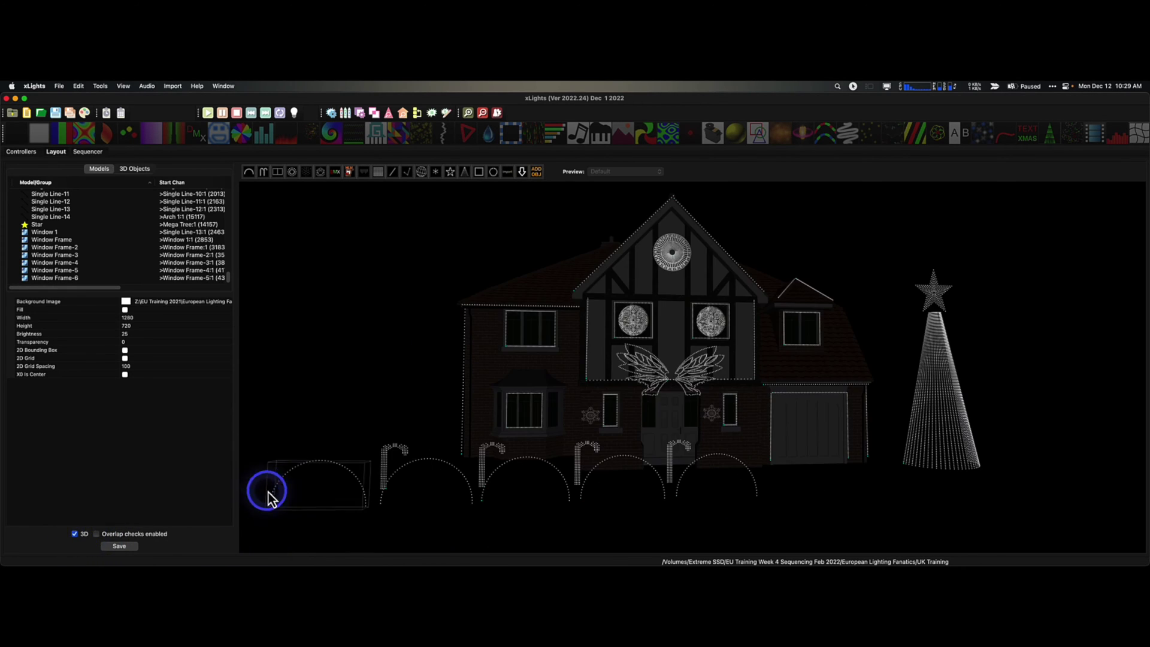
pyautogui.scroll(15, 90, 251)
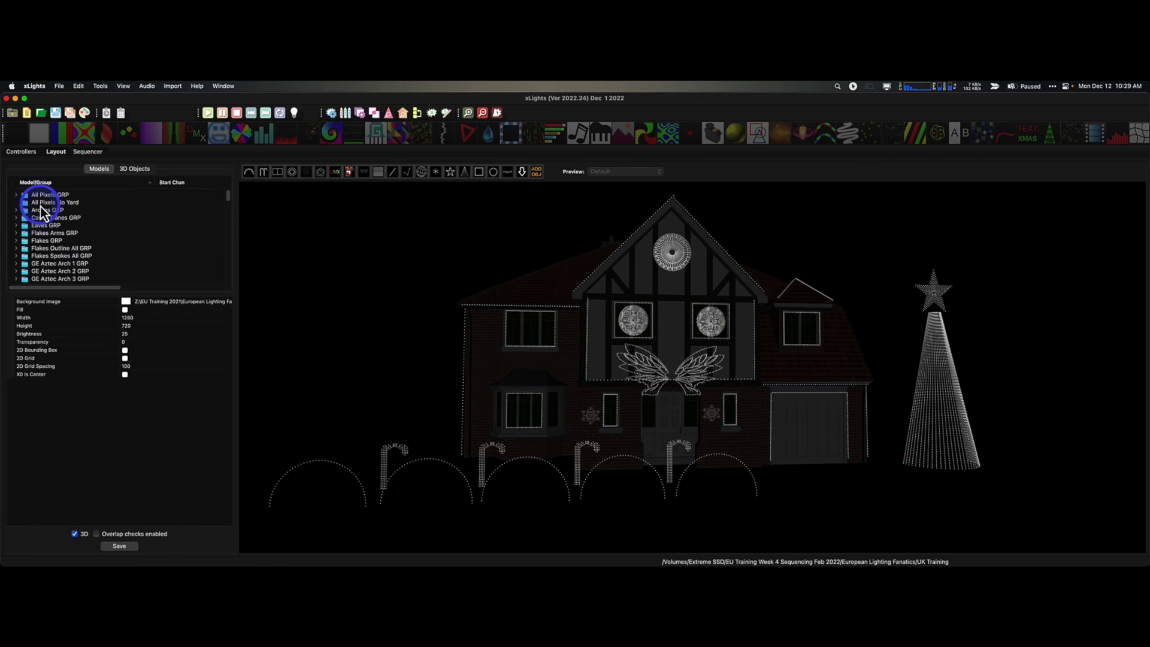
# Step: Copy All Pixels GRP's members into All Pixels No Yard with Copy From
pyautogui.click(40, 202)
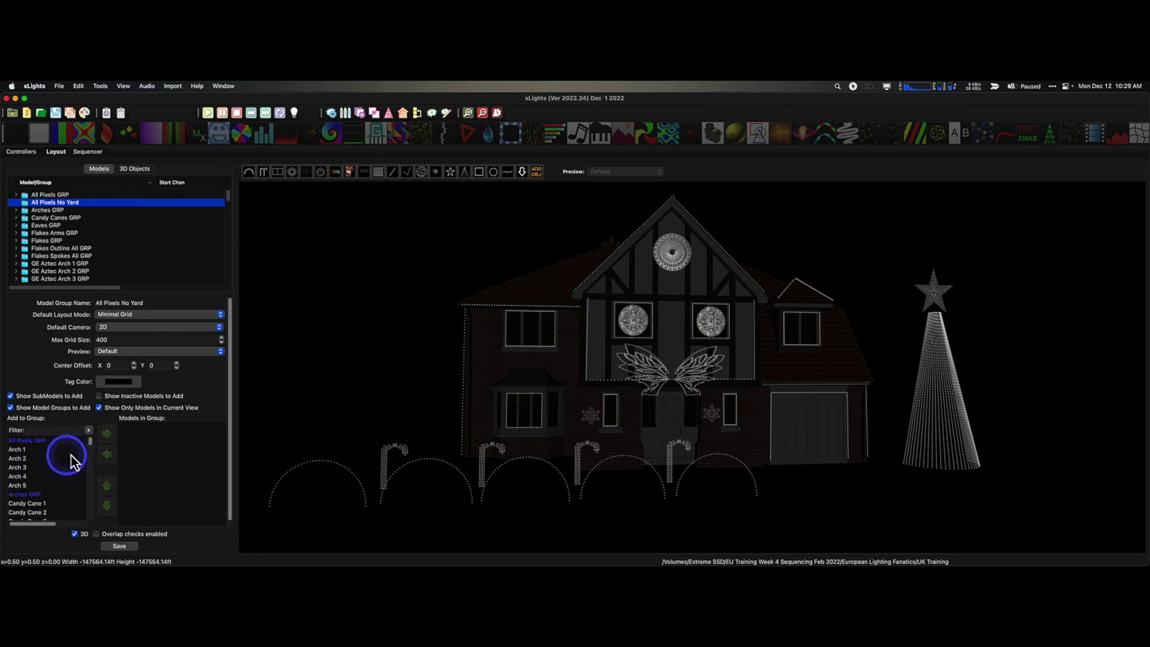
pyautogui.rightClick(178, 458)
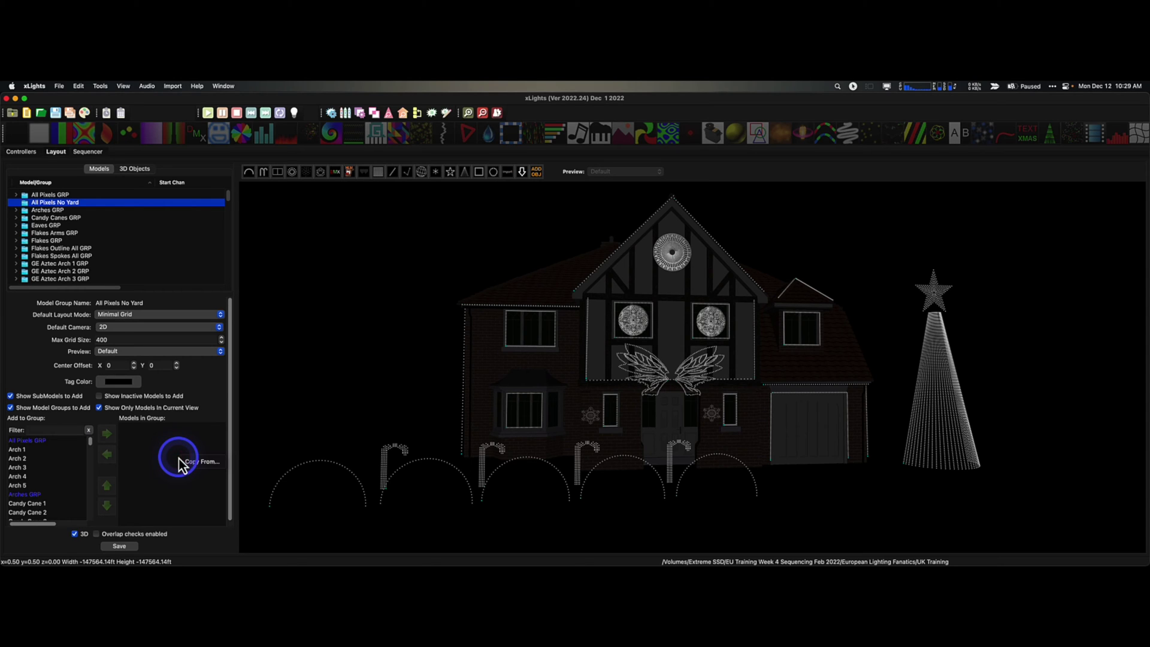
pyautogui.click(201, 462)
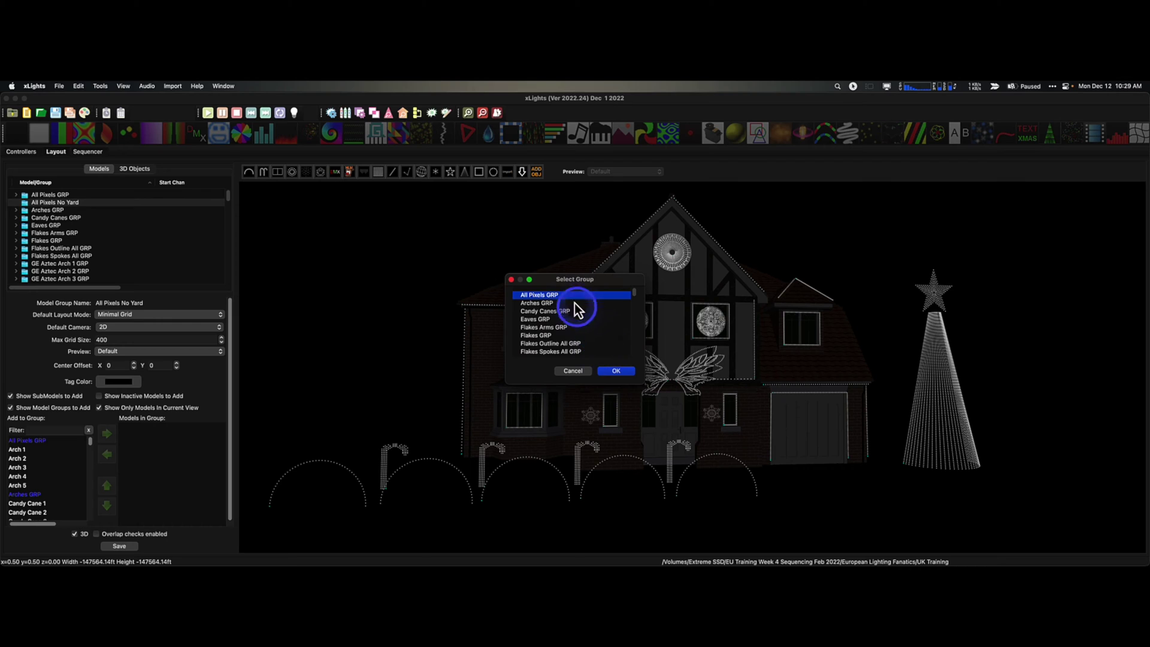
pyautogui.moveTo(553, 285); pyautogui.dragTo(363, 248)
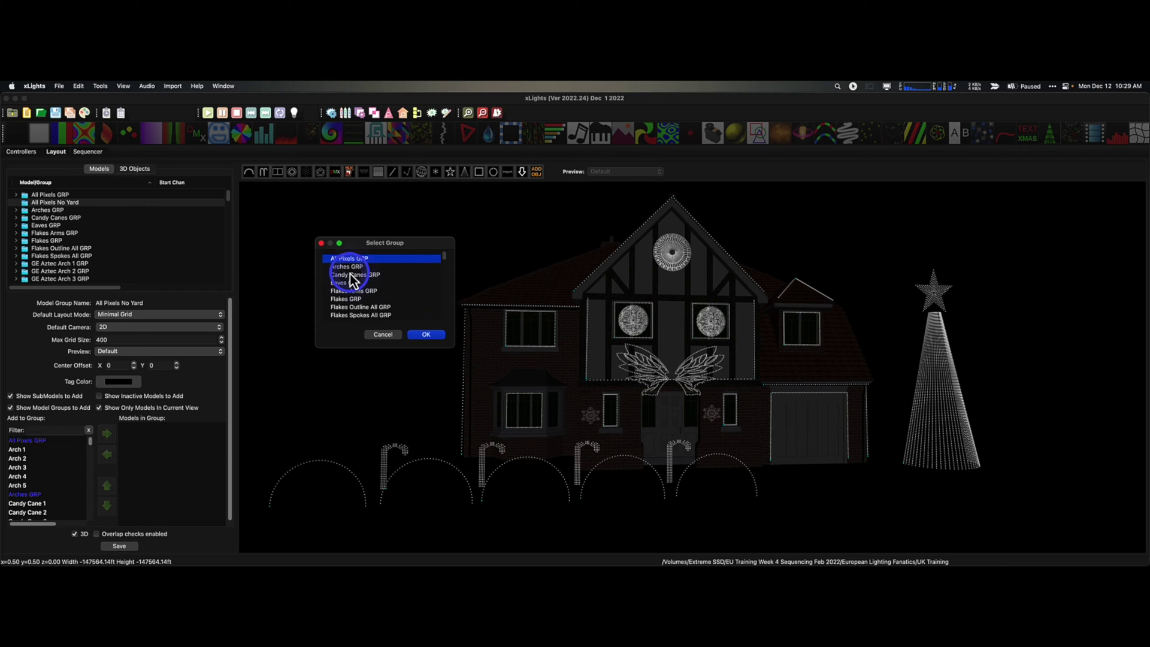
pyautogui.click(424, 335)
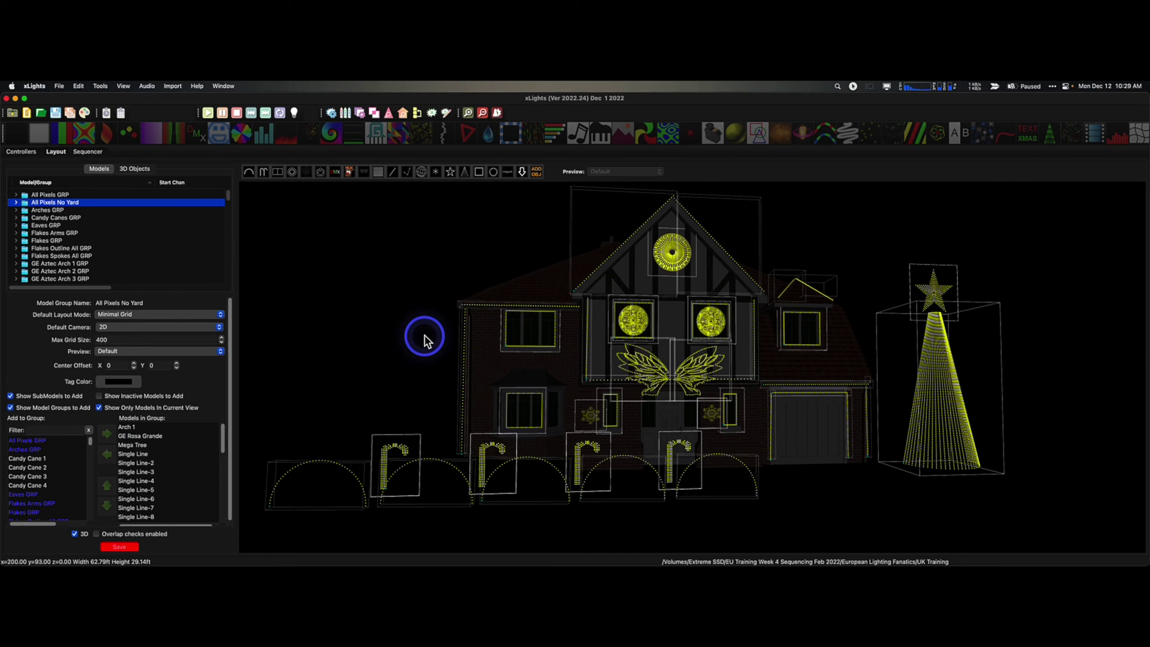
# Step: Remove Arch 2 through Arch 5 from All Pixels No Yard's members
pyautogui.click(232, 443)
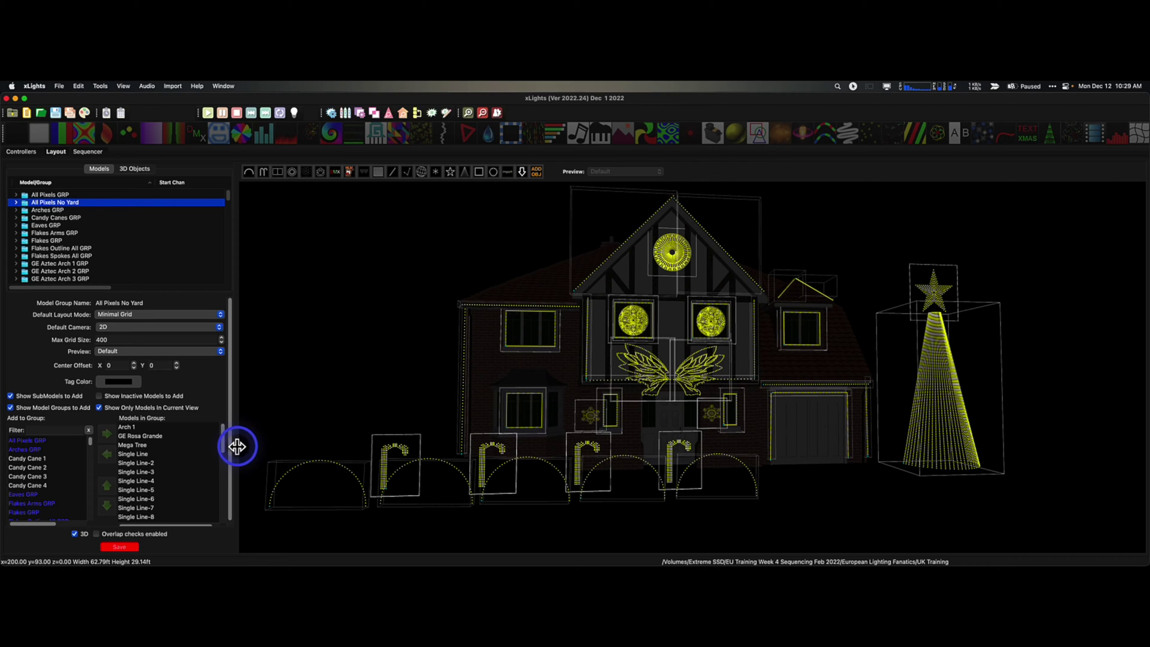
pyautogui.click(153, 437)
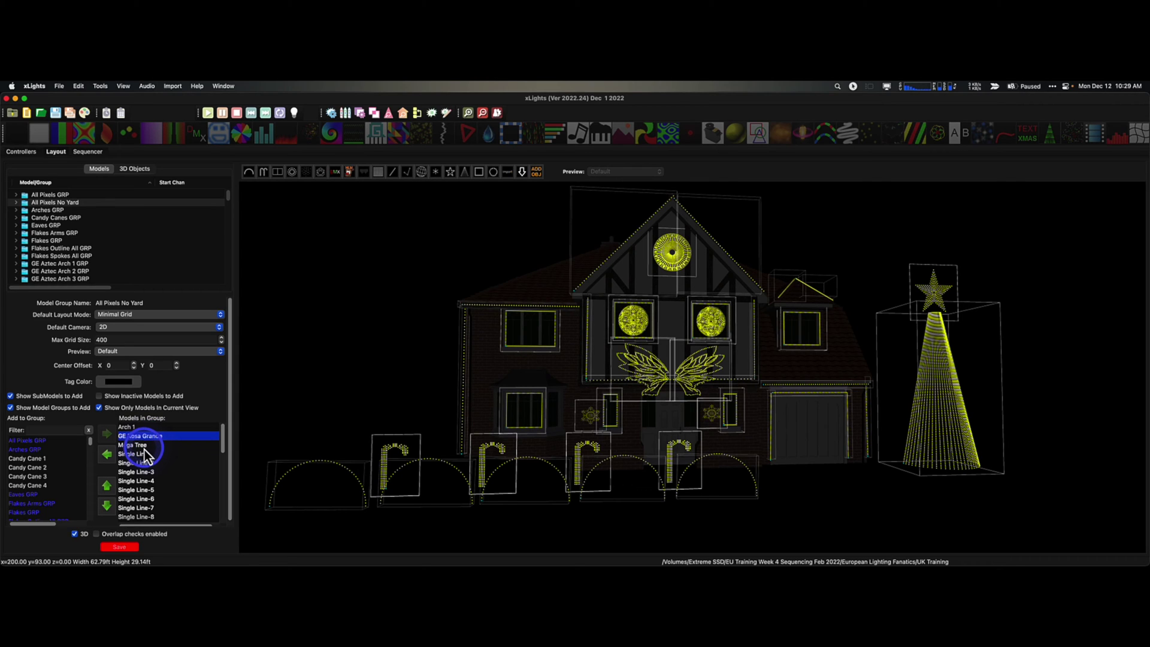
pyautogui.keyDown('shift'); pyautogui.click(143, 446); pyautogui.keyUp('shift')
pyautogui.click(153, 437)
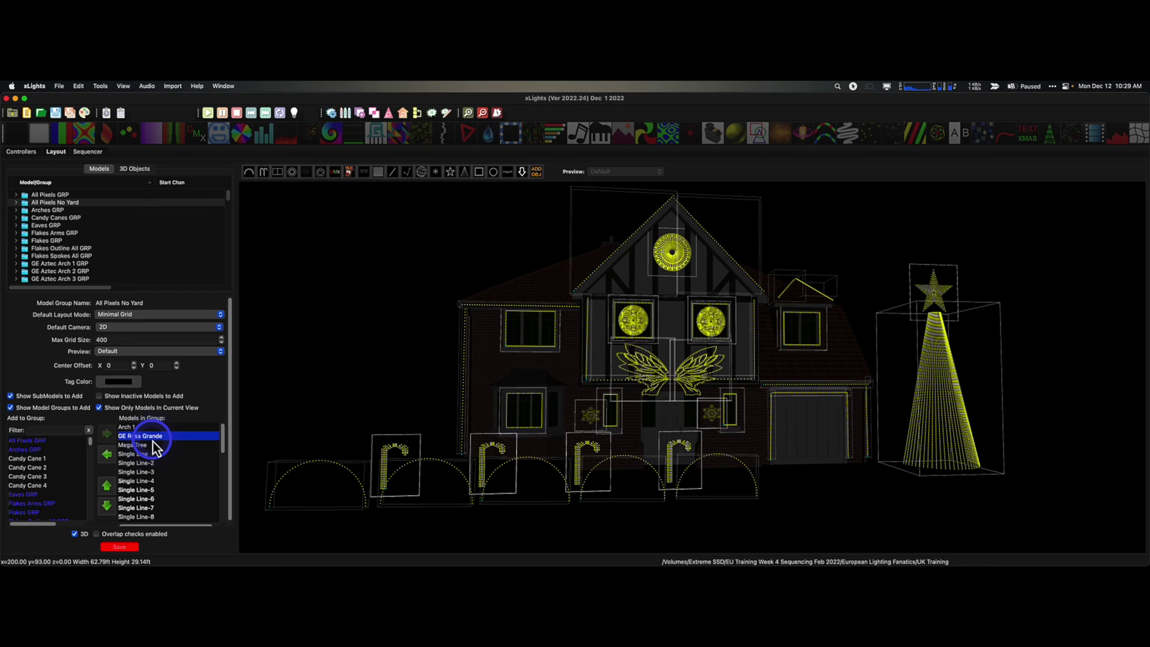
pyautogui.scroll(-5, 160, 452)
pyautogui.scroll(-4, 164, 455)
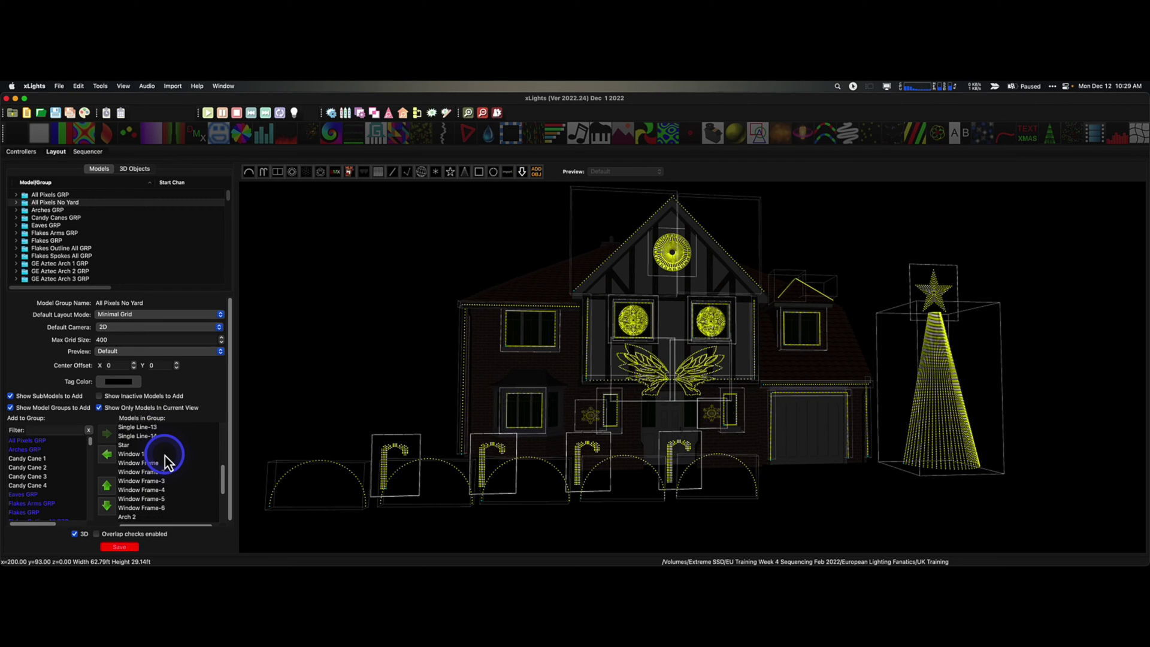
pyautogui.click(146, 463)
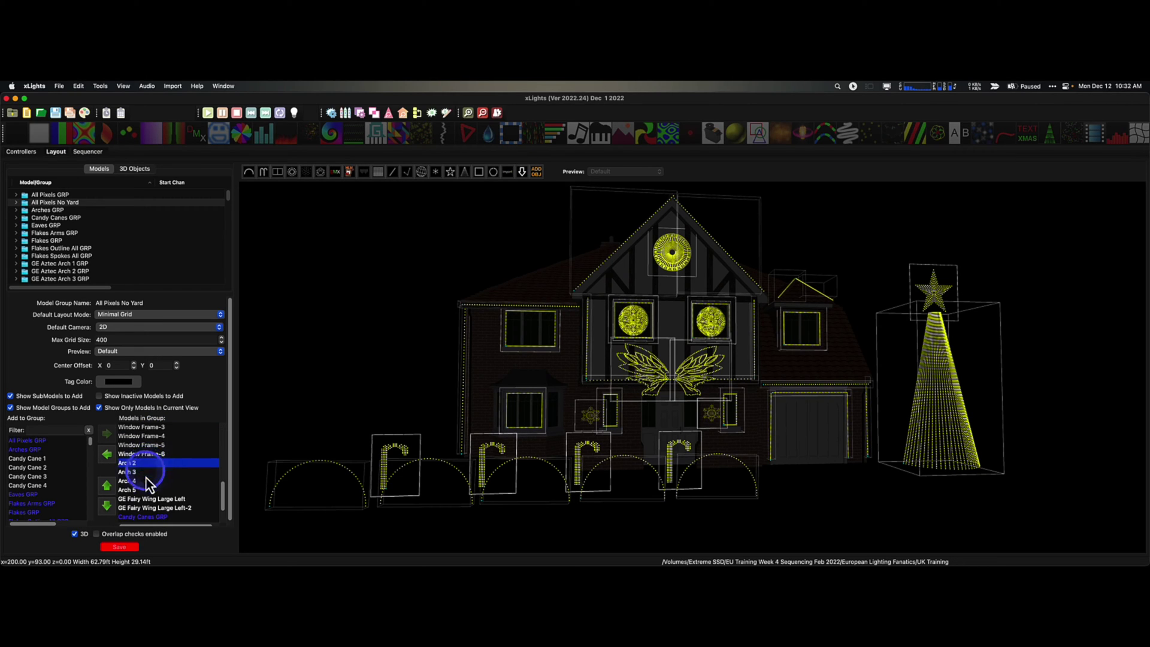
pyautogui.keyDown('shift'); pyautogui.click(149, 490); pyautogui.keyUp('shift')
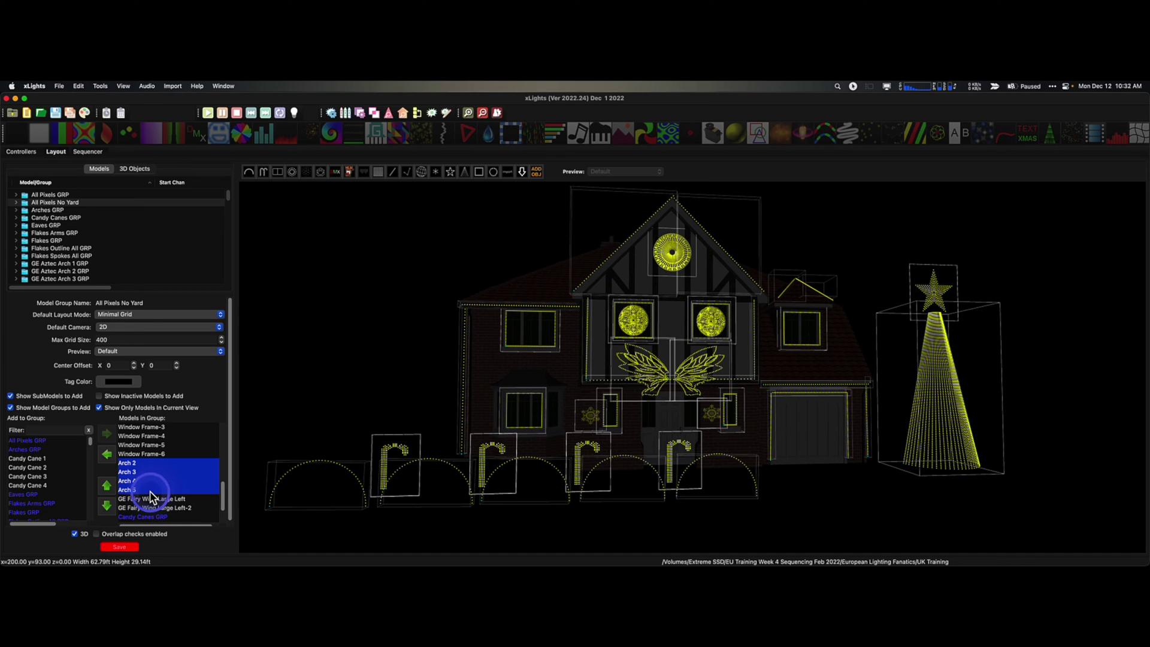
pyautogui.click(113, 455)
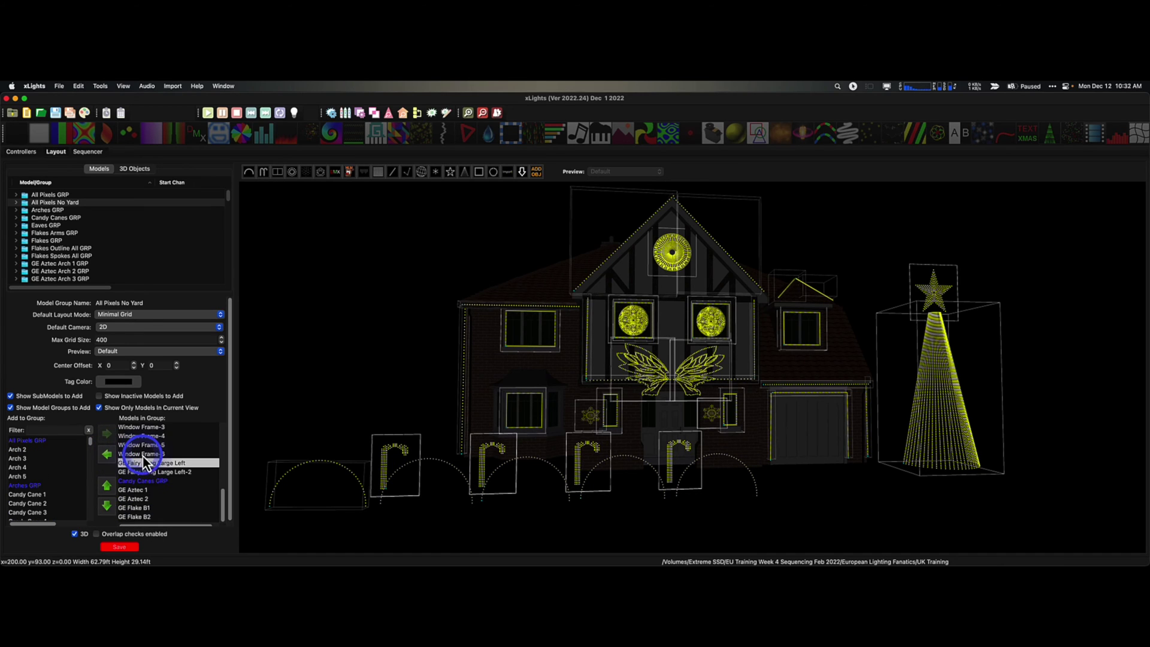
pyautogui.click(147, 466)
# Step: Remove Candy Canes GRP from the group's members
pyautogui.scroll(10, 149, 473)
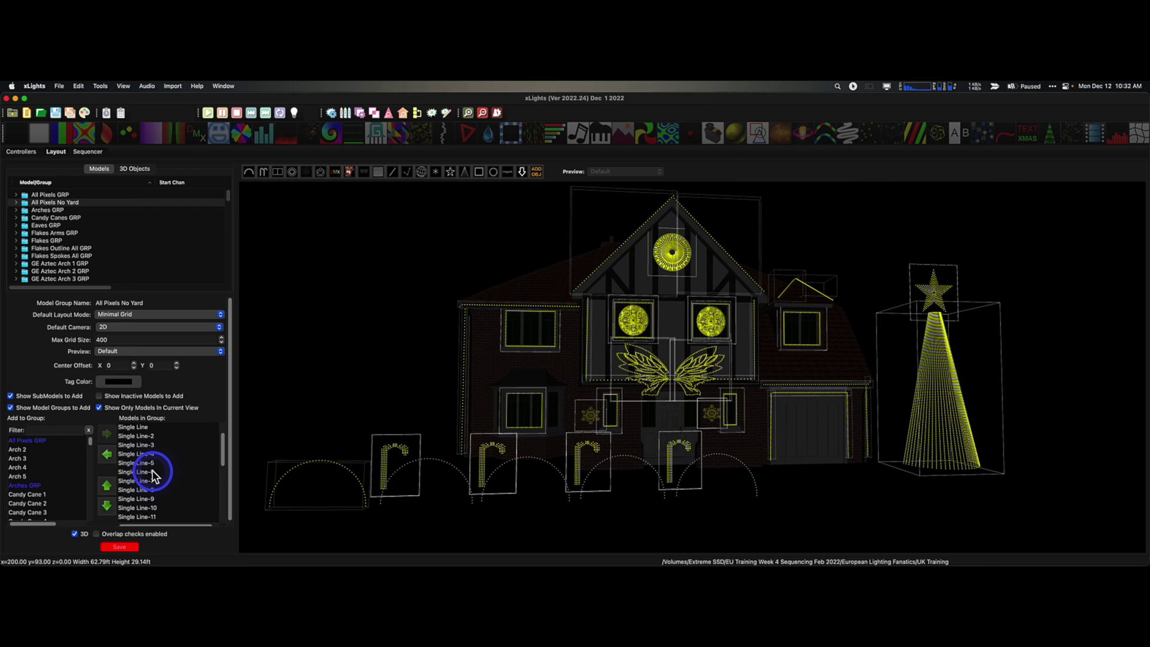
pyautogui.click(146, 456)
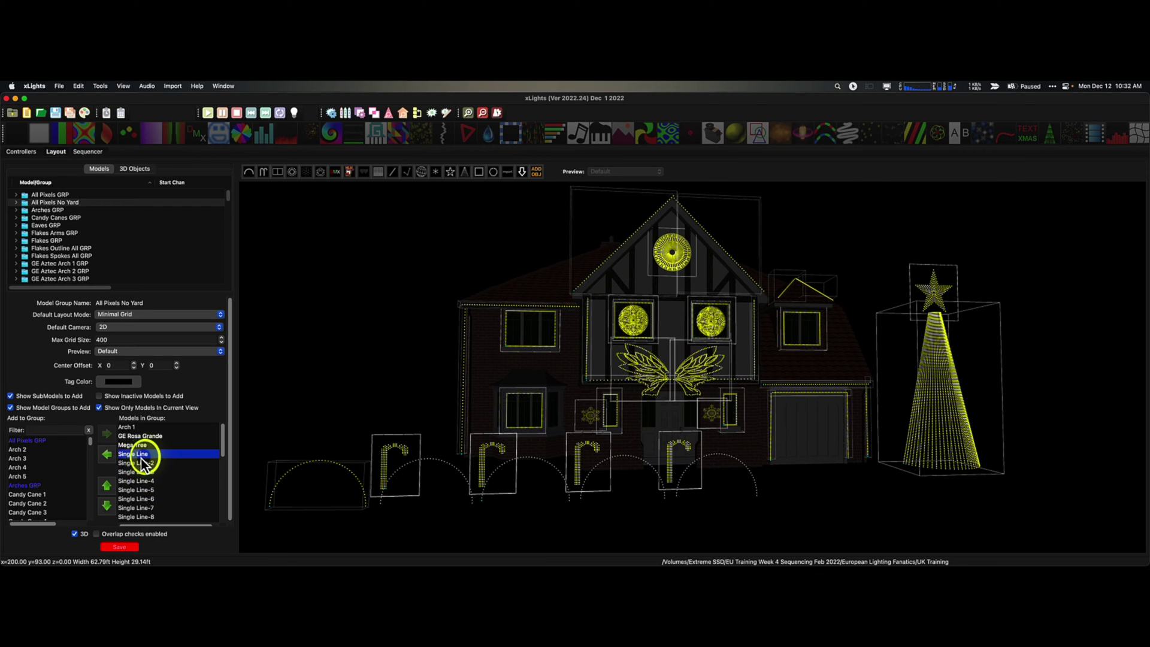
pyautogui.click(142, 464)
pyautogui.scroll(-5, 150, 473)
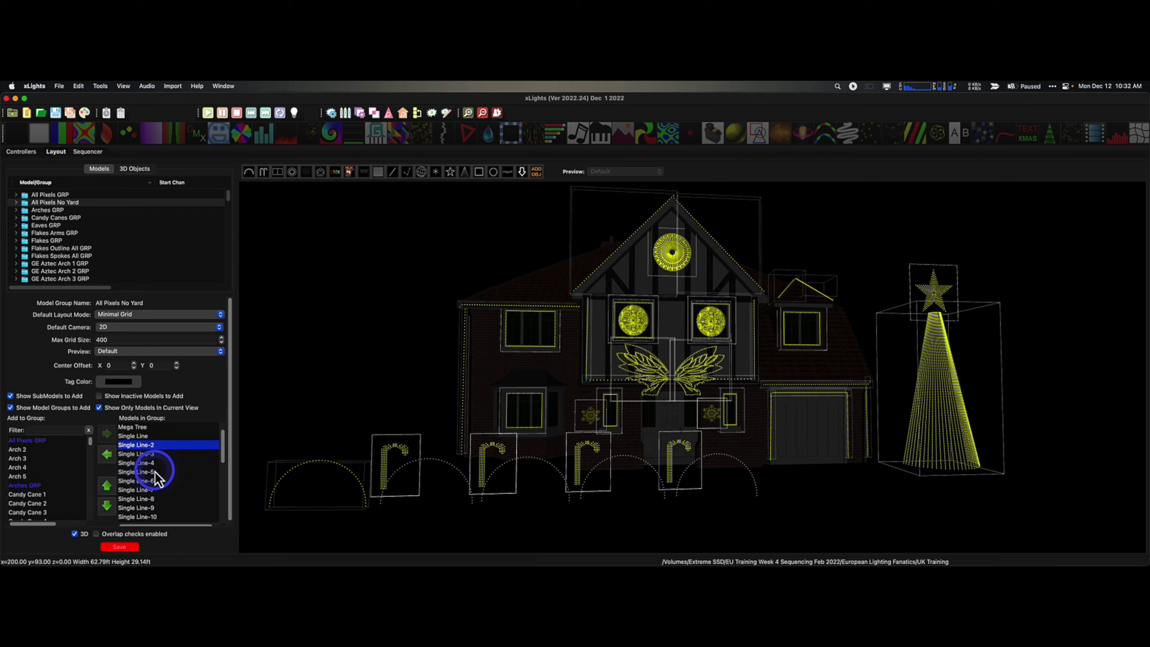
pyautogui.scroll(-5, 157, 477)
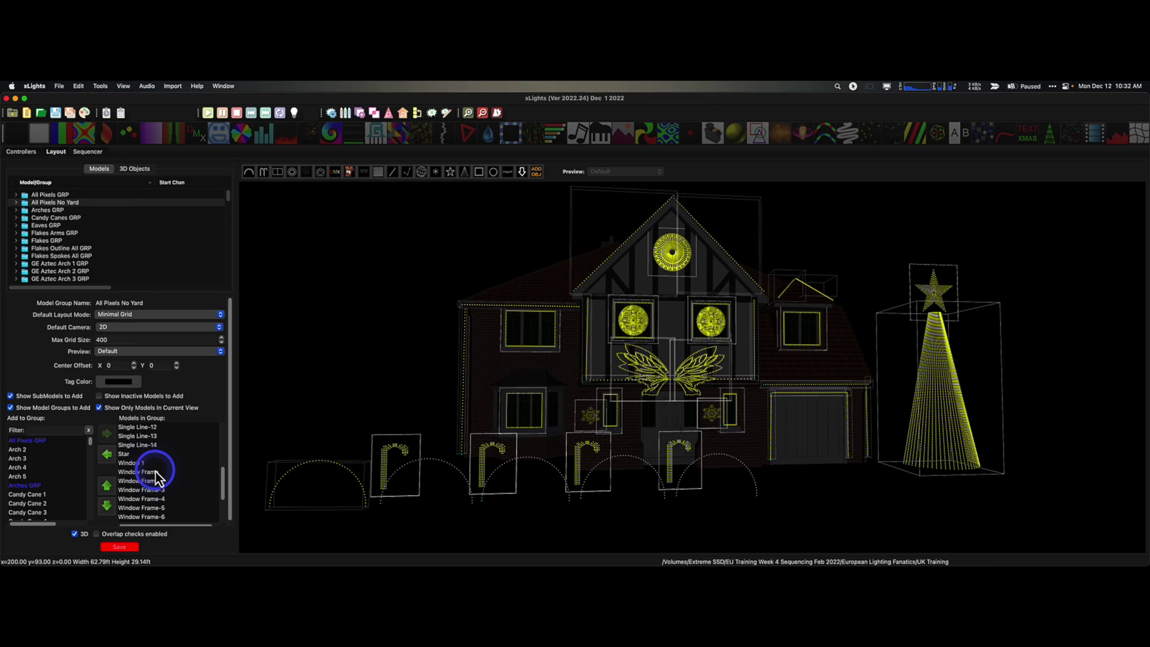
pyautogui.click(155, 479)
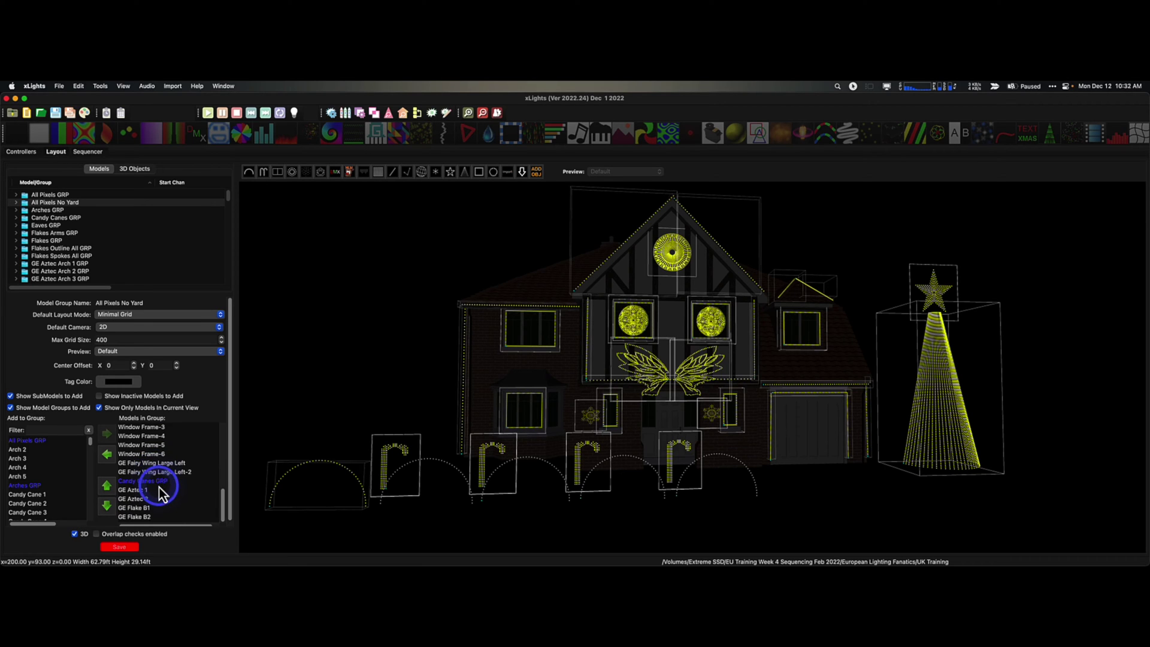
pyautogui.click(108, 456)
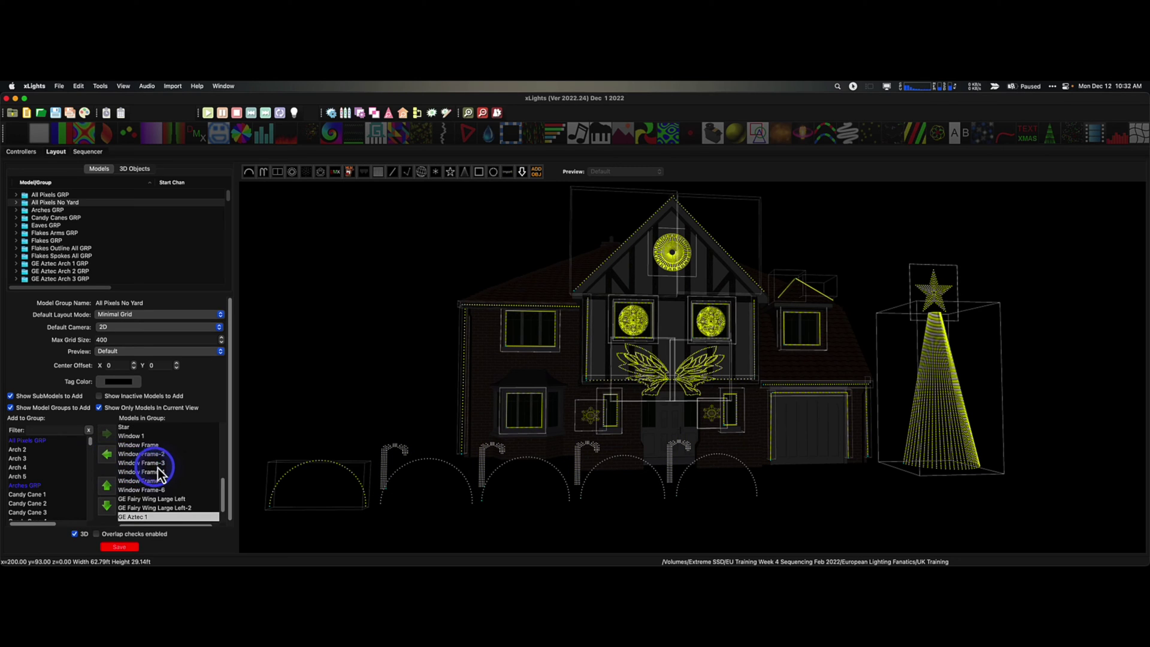
# Step: Remove Arch 1 and Mega Tree from the group
pyautogui.scroll(10, 157, 466)
pyautogui.click(141, 426)
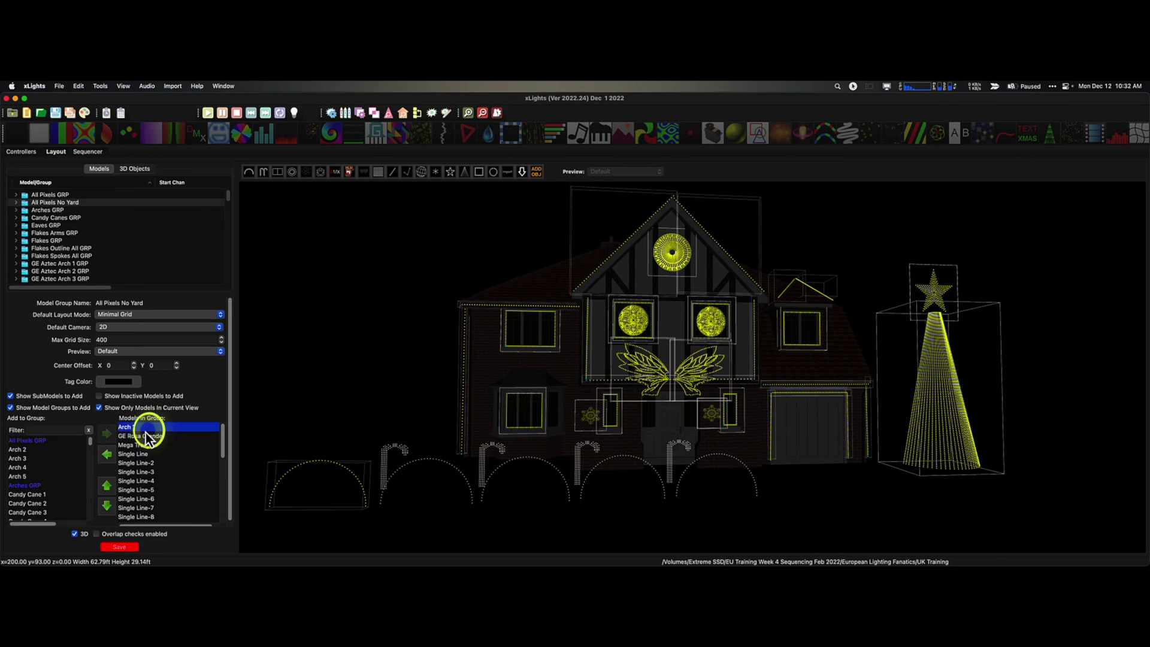
pyautogui.click(108, 456)
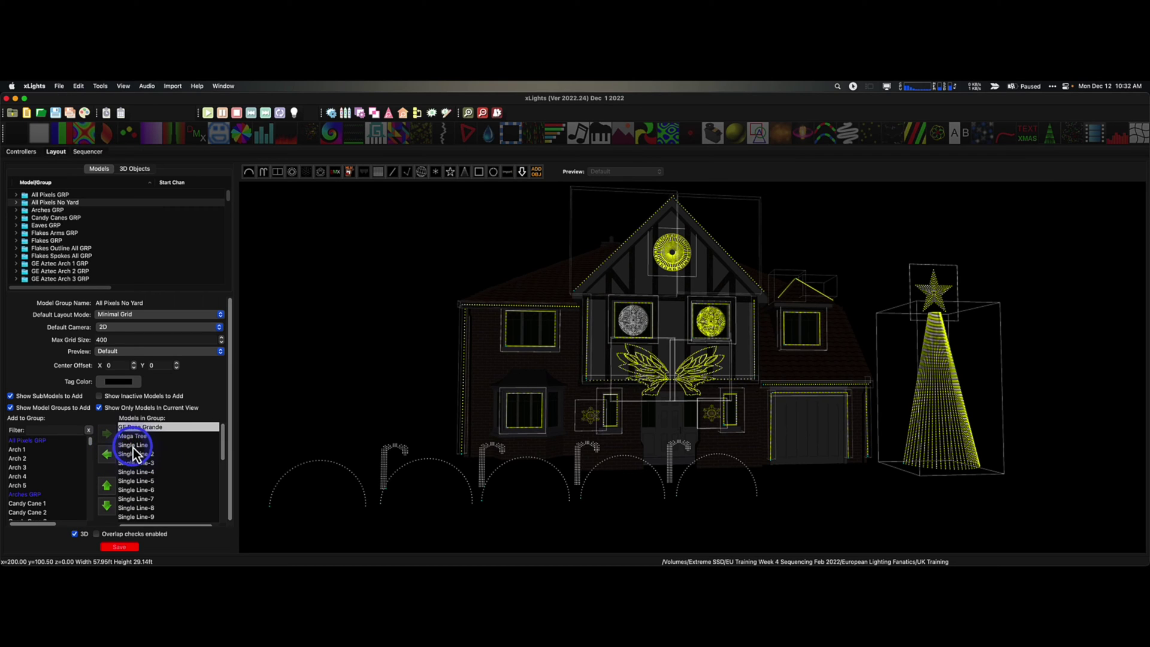
pyautogui.click(133, 436)
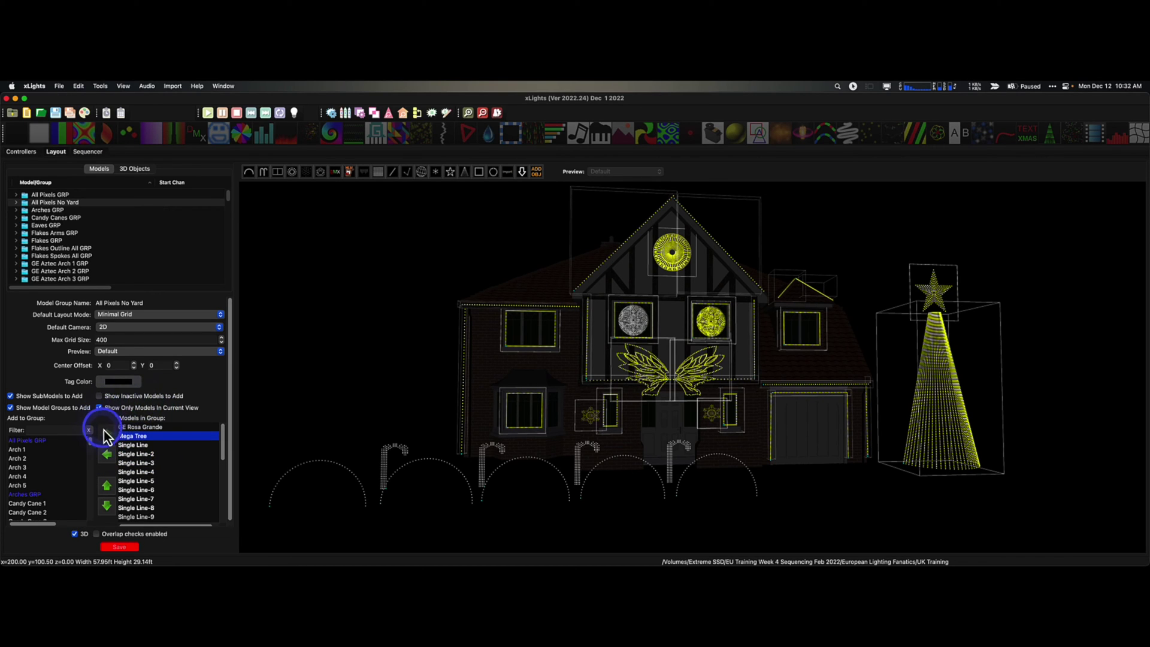
pyautogui.click(109, 454)
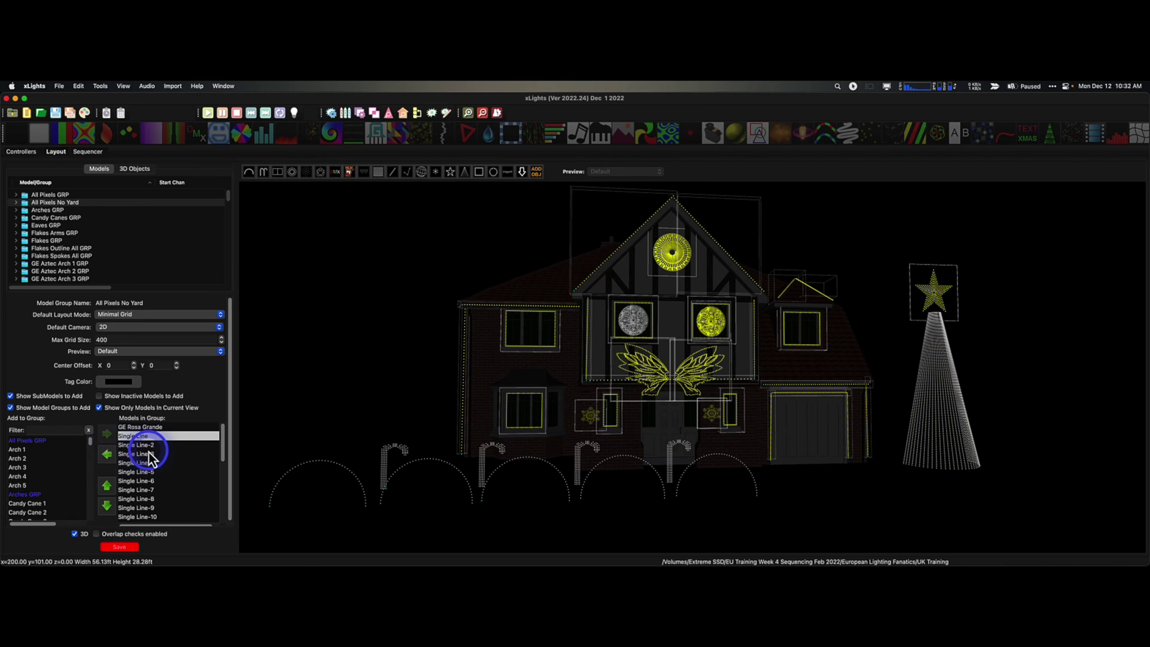
# Step: Remove the Star model from the group
pyautogui.scroll(-10, 165, 473)
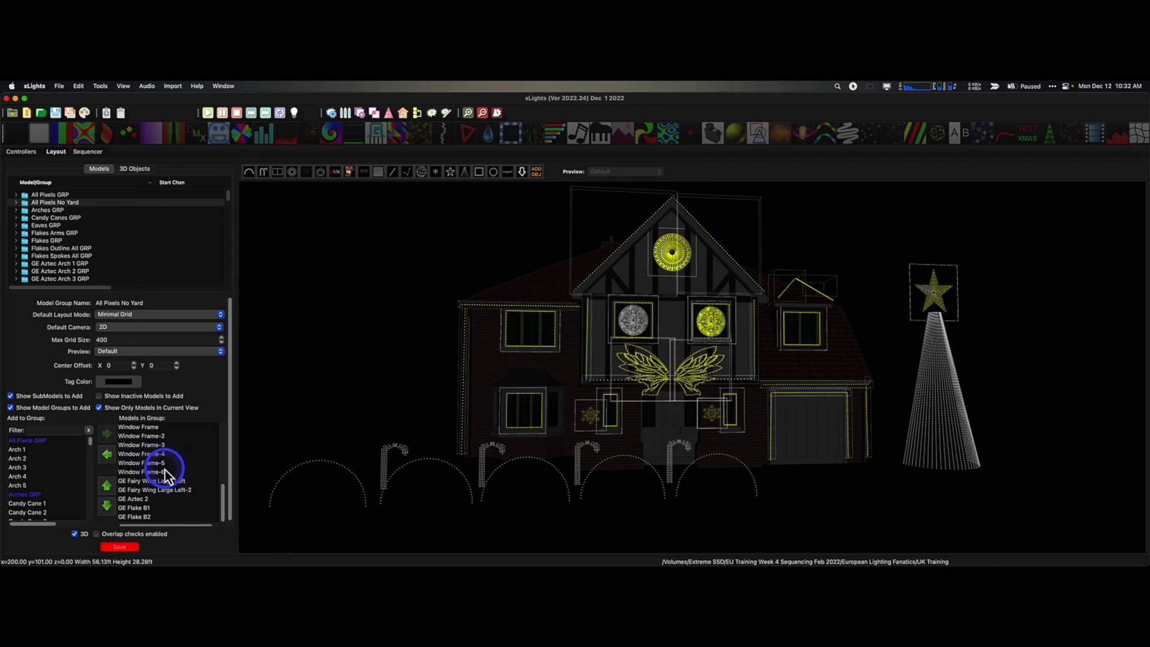
pyautogui.scroll(10, 167, 473)
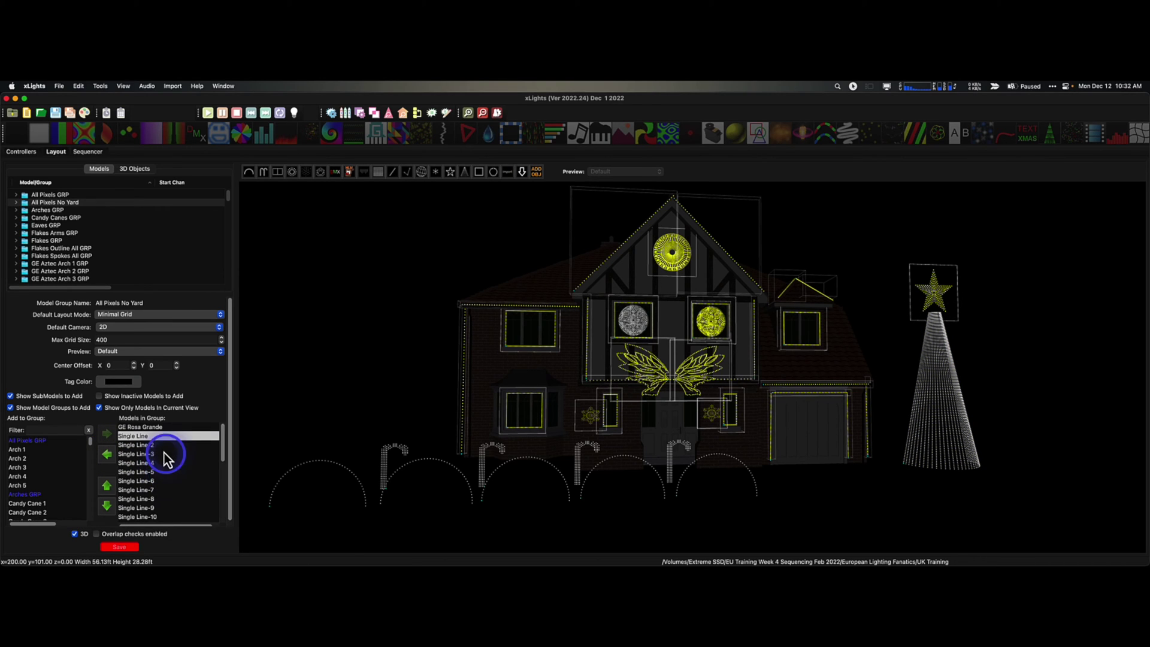
pyautogui.moveTo(157, 440); pyautogui.dragTo(154, 458)
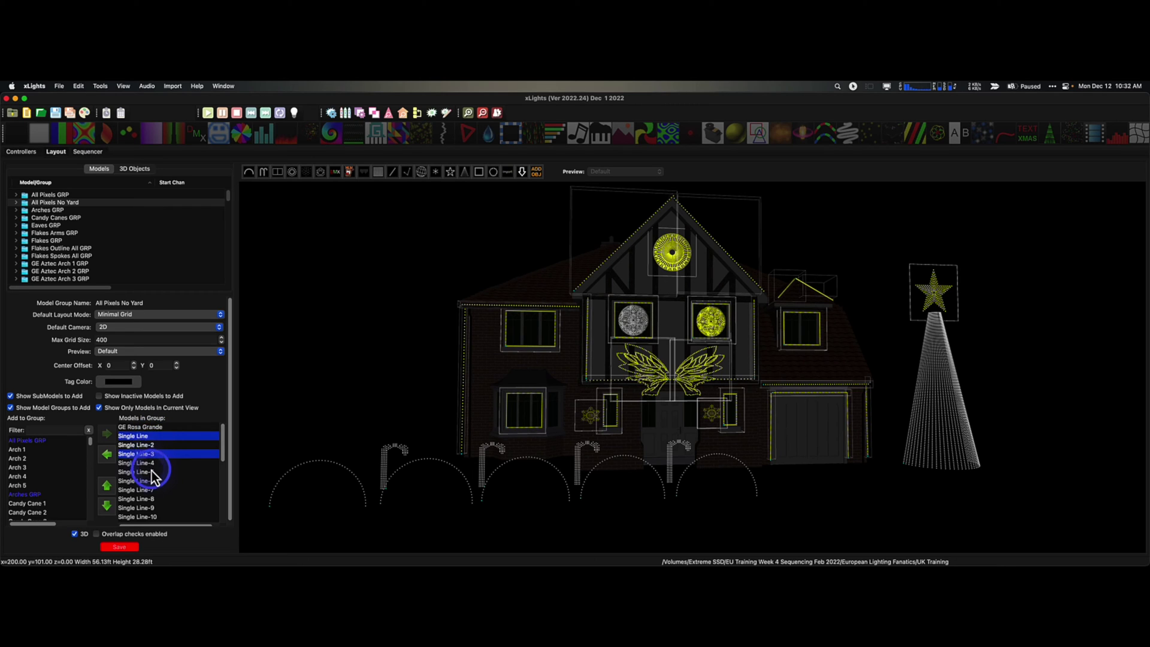
pyautogui.scroll(-4, 157, 476)
pyautogui.scroll(2, 154, 476)
pyautogui.click(141, 462)
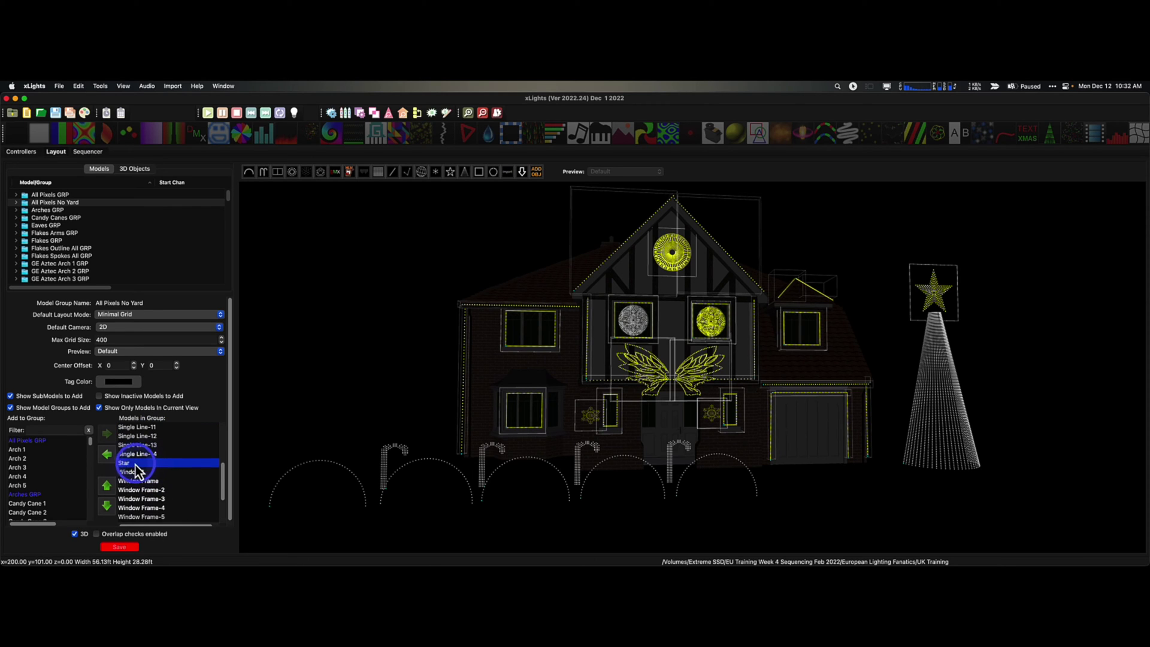
pyautogui.click(112, 458)
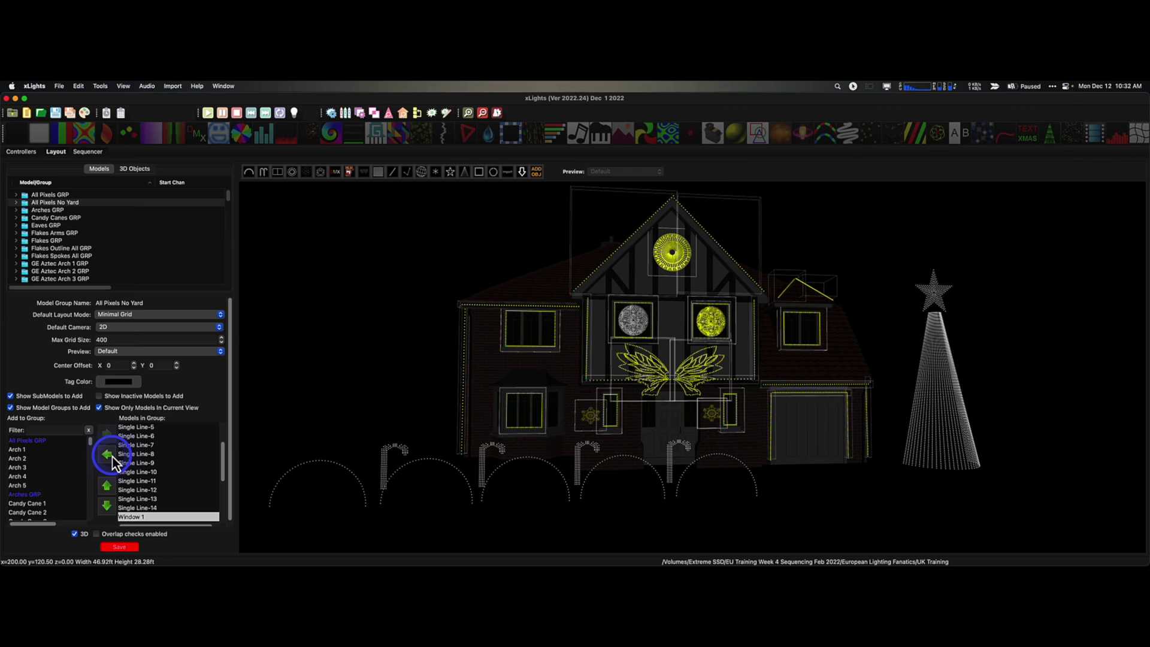
# Step: Save the layout with the edited All Pixels No Yard group and dismiss the confirmation
pyautogui.click(121, 546)
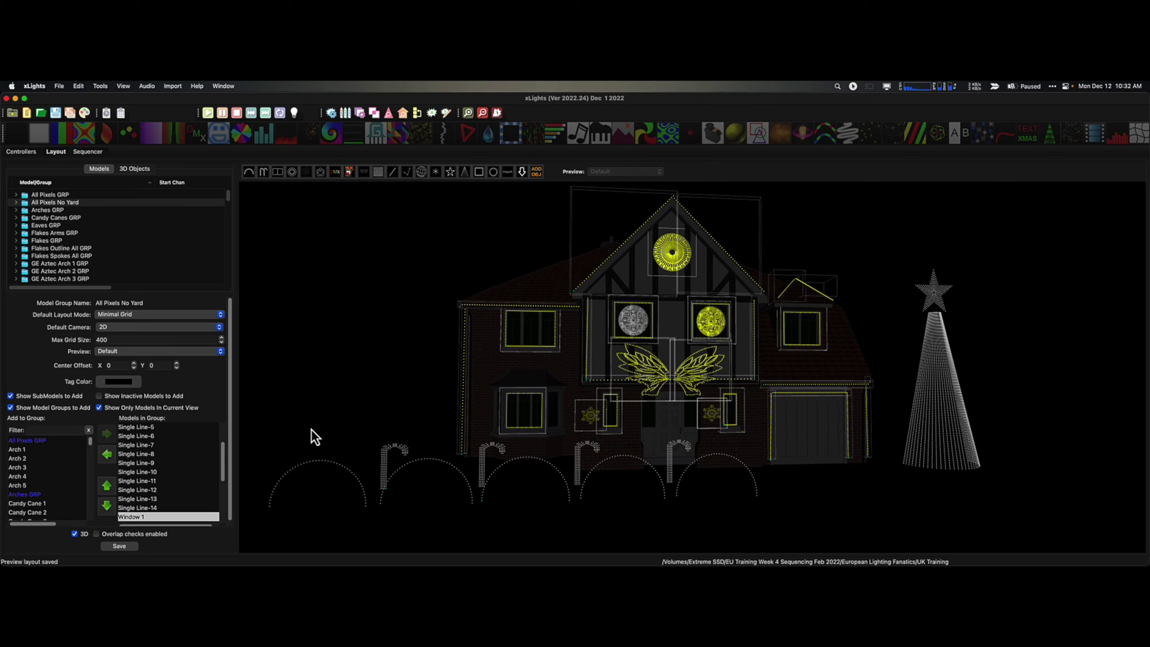
pyautogui.click(579, 374)
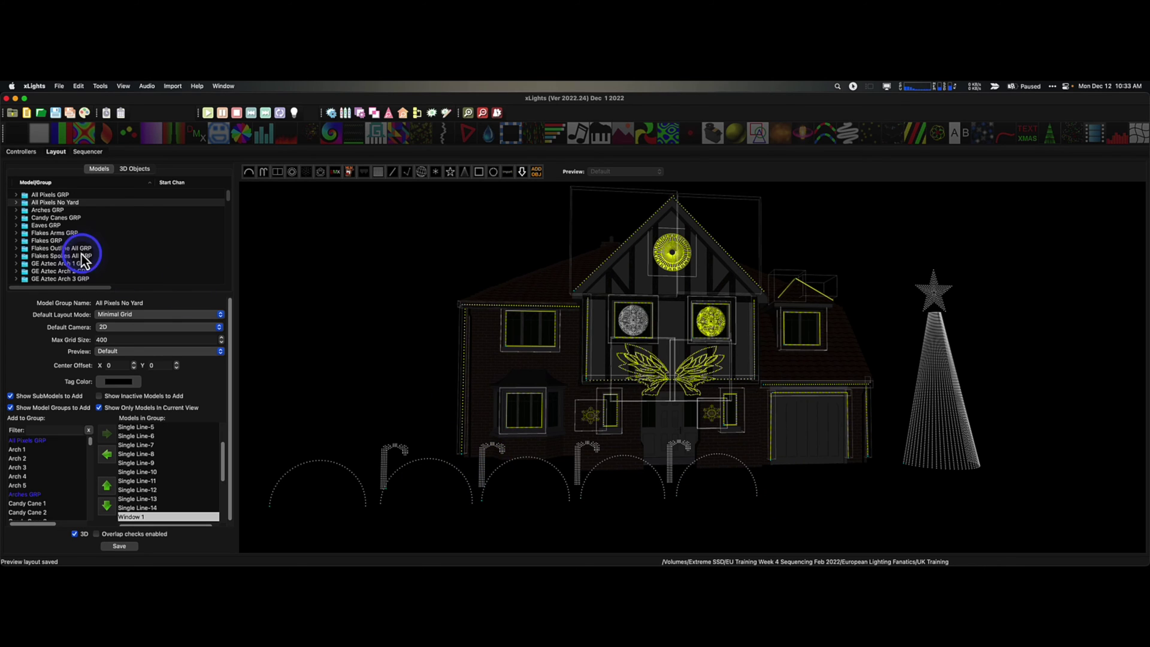
# Step: Open Arches GRP's settings, start Copy From on its members, then cancel the group chooser
pyautogui.click(53, 210)
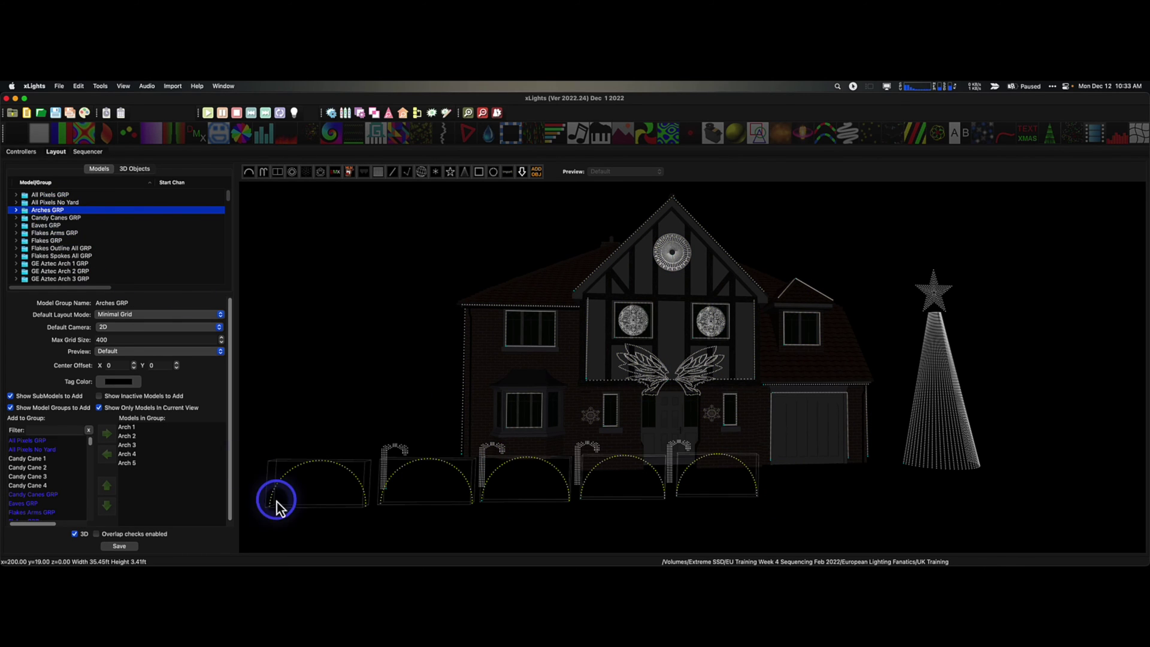
pyautogui.rightClick(173, 455)
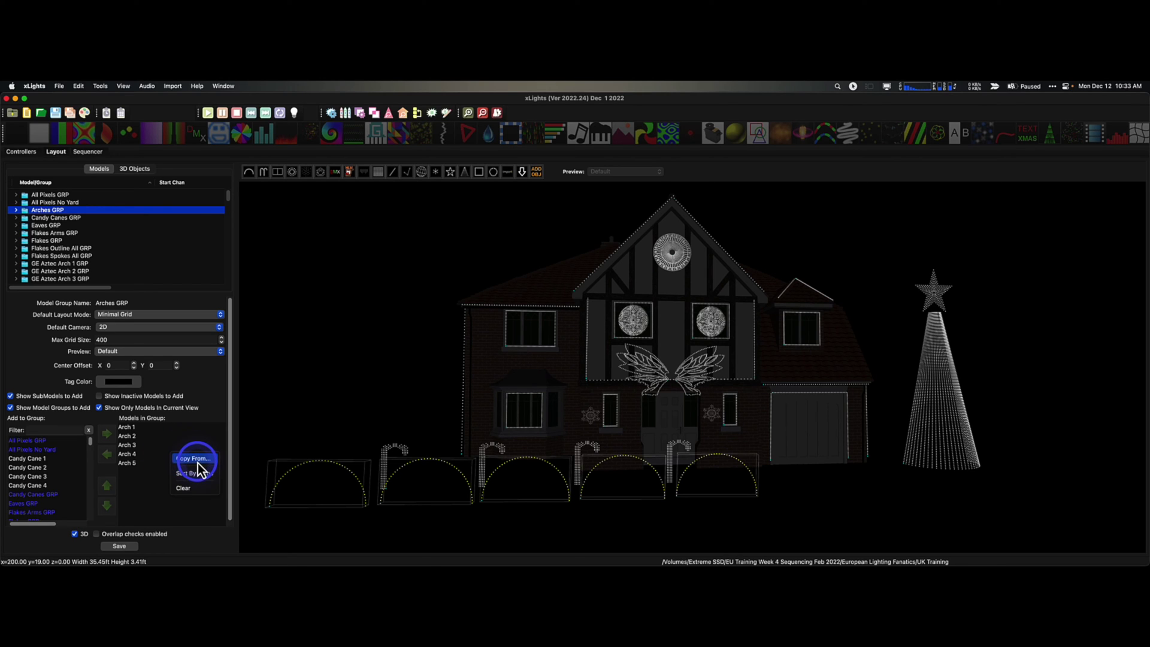
pyautogui.click(197, 458)
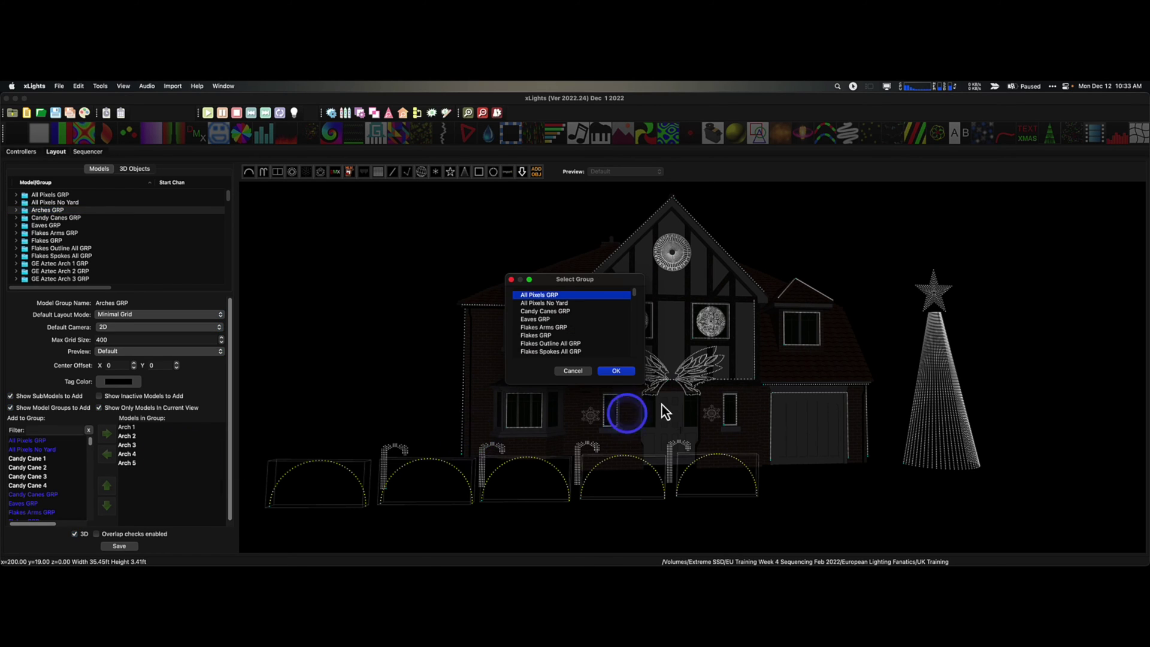
pyautogui.scroll(-3, 619, 338)
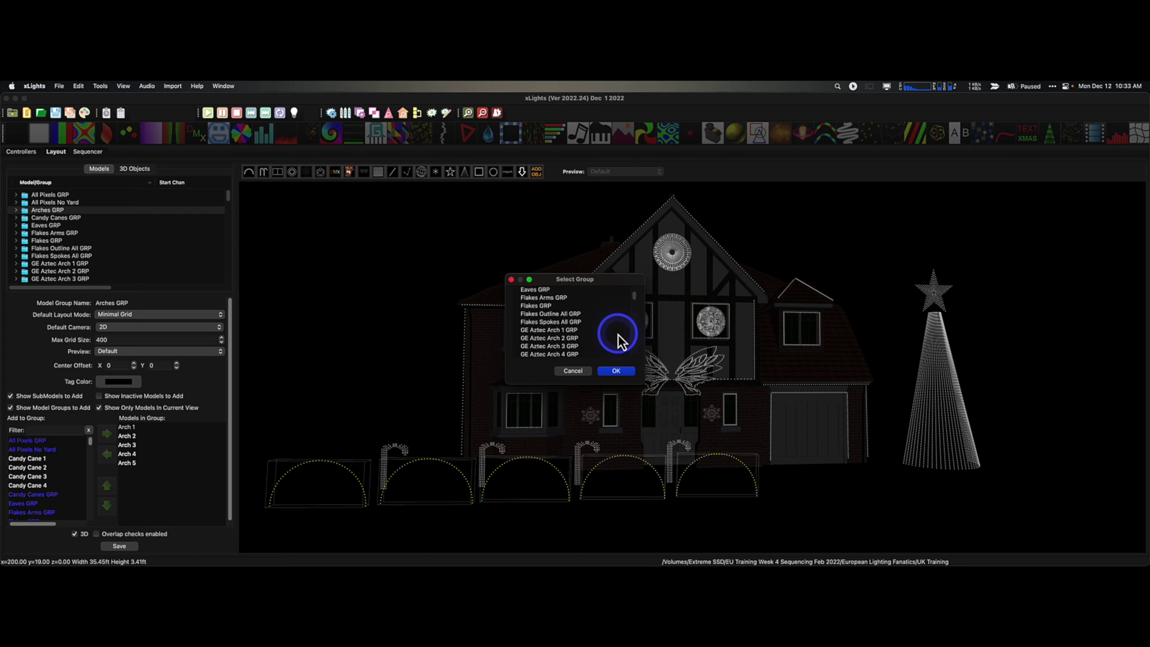
pyautogui.scroll(3, 619, 339)
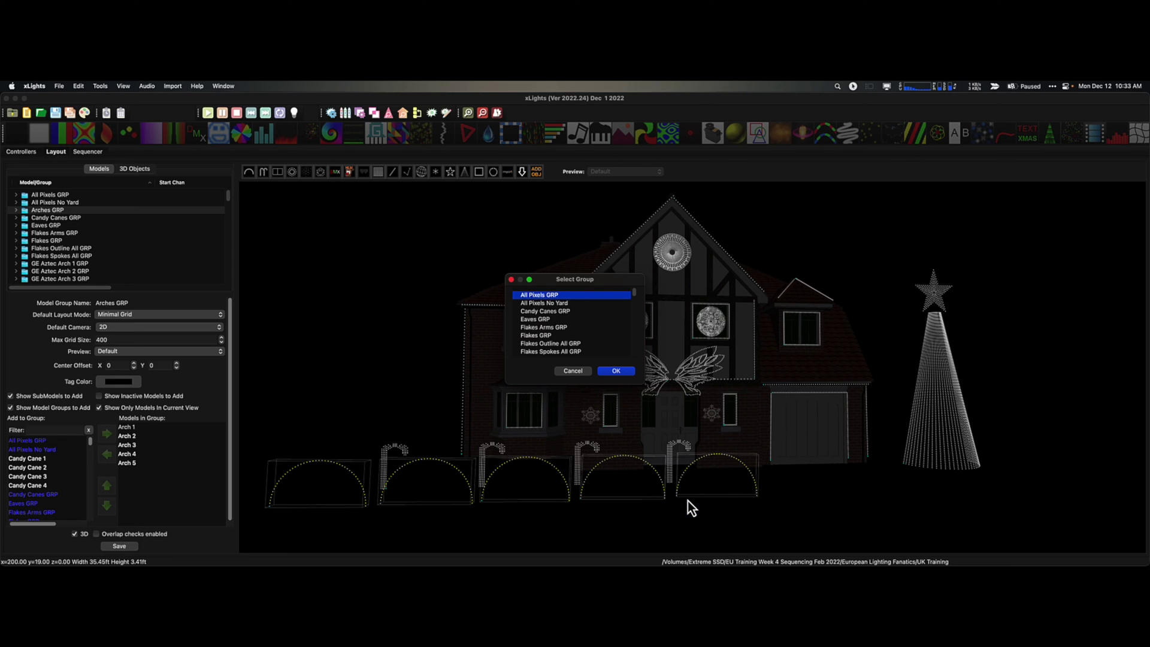
pyautogui.click(573, 372)
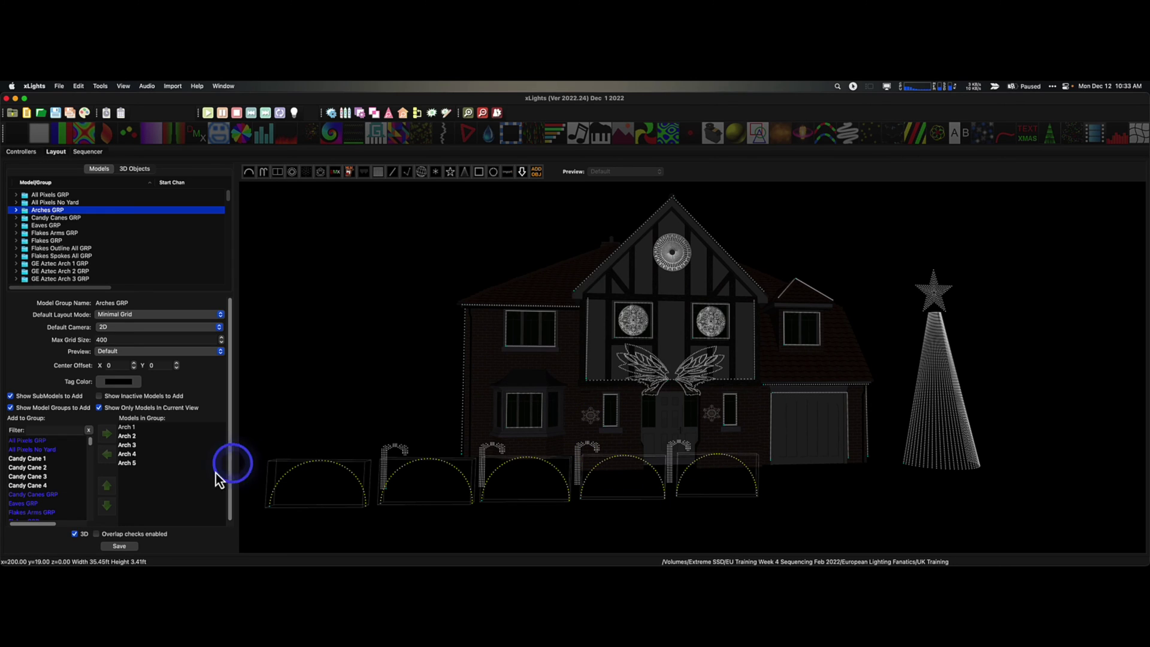
pyautogui.rightClick(185, 476)
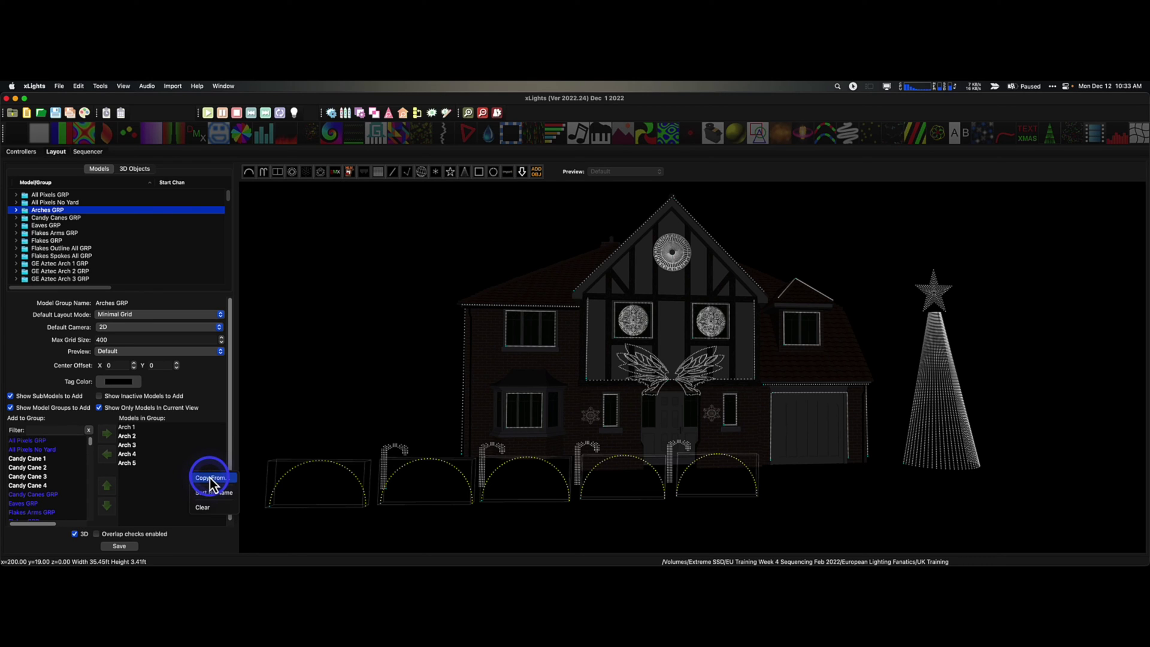
pyautogui.click(358, 383)
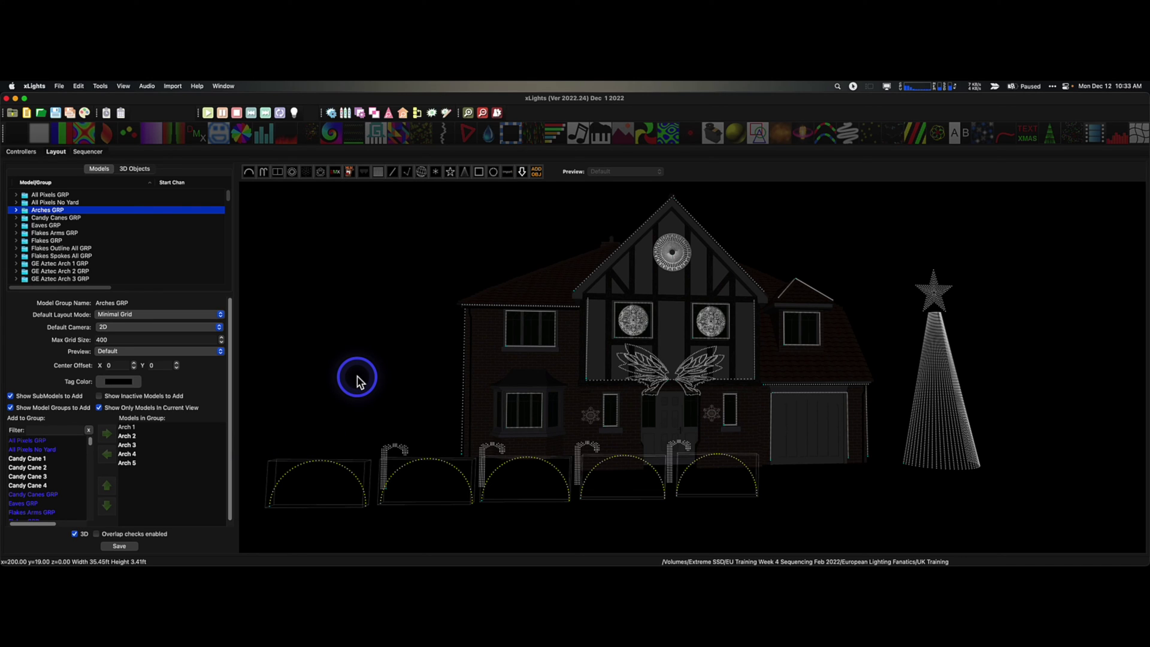